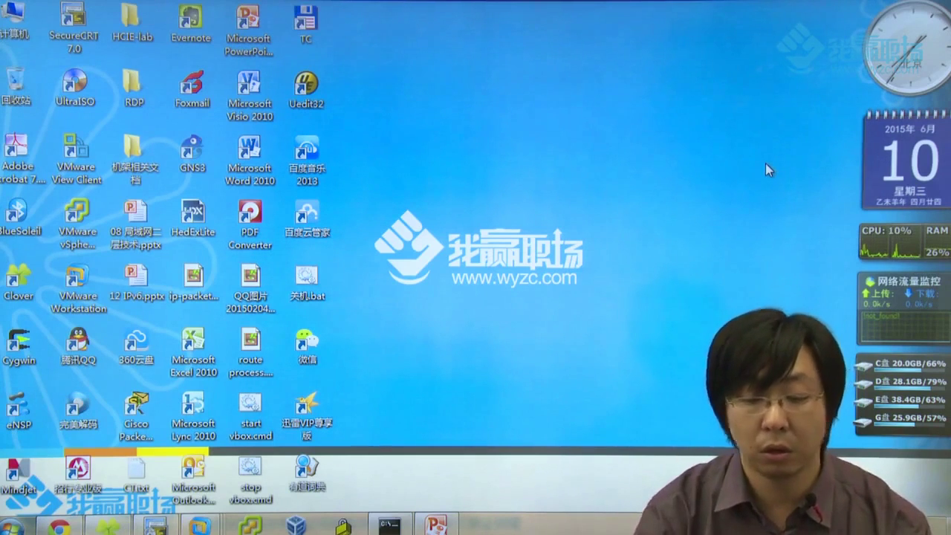
Open the eNSP simulator to view its main window and empty workspace, and close it again
{"action": "double_click", "coordinate": [18, 407]}
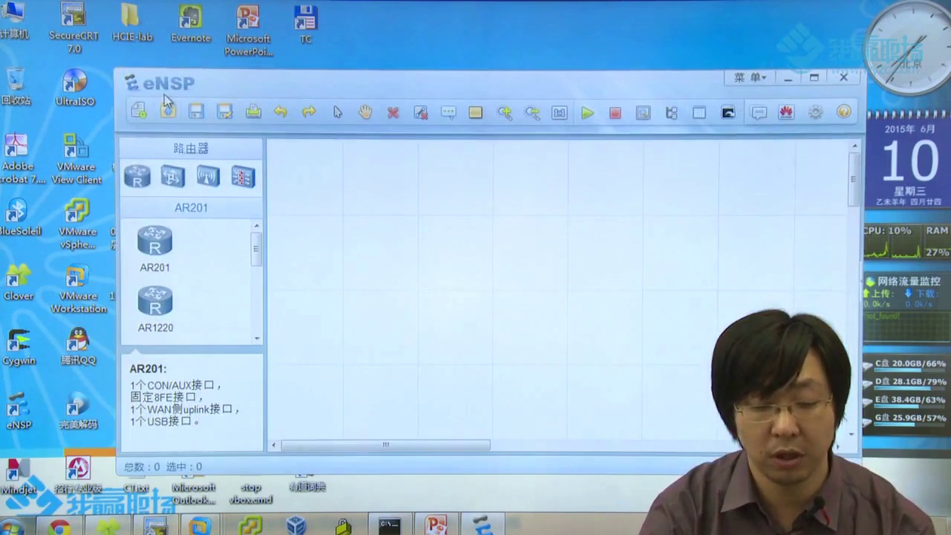
{"action": "left_click_drag", "start_coordinate": [381, 101], "coordinate": [350, 79]}
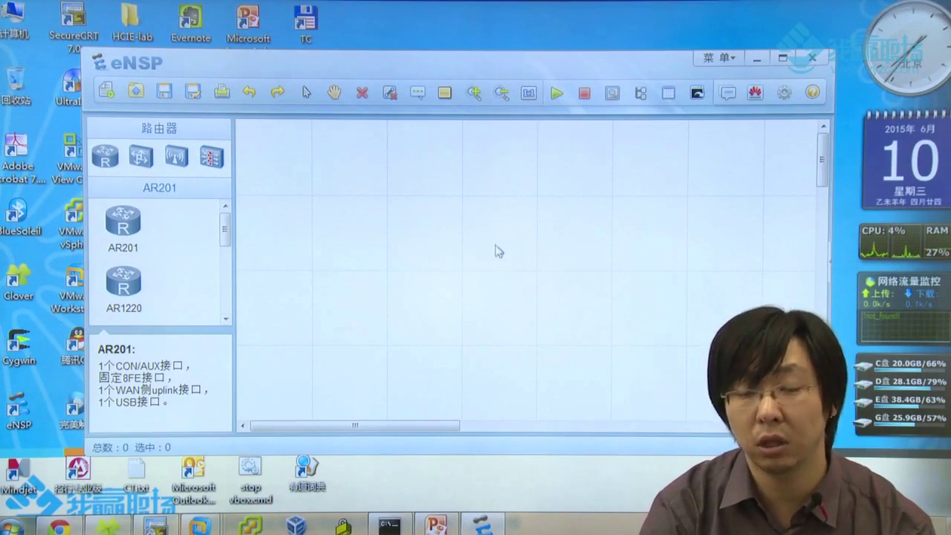
{"action": "left_click", "coordinate": [811, 63]}
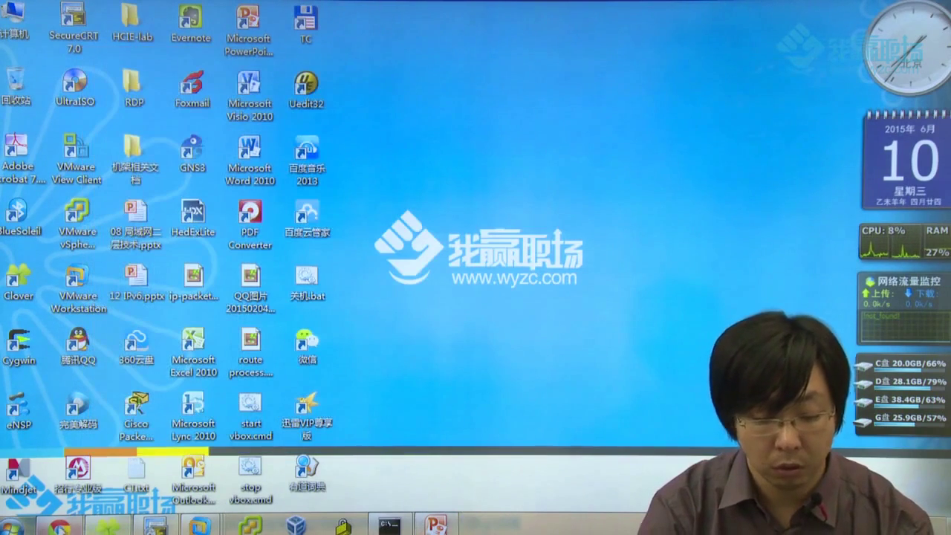
{"action": "left_click", "coordinate": [59, 527]}
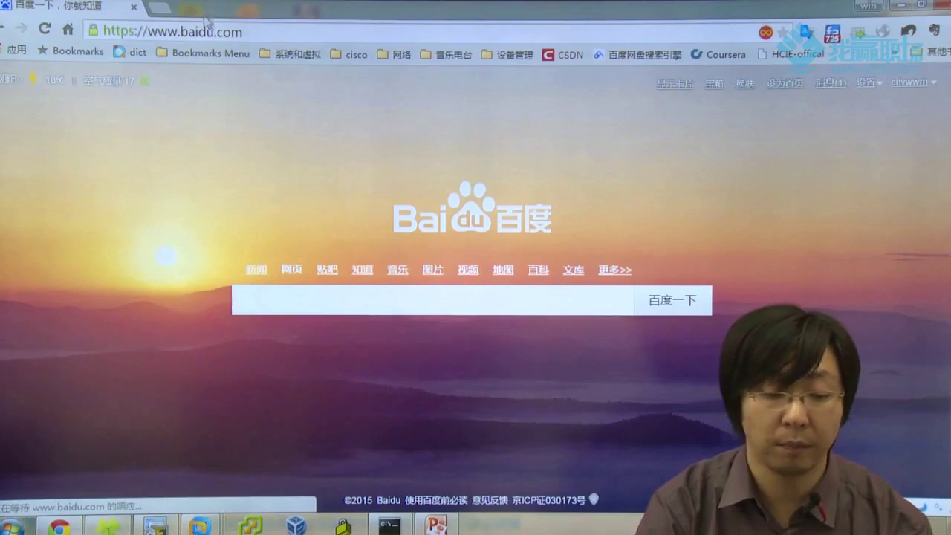
{"action": "left_click", "coordinate": [170, 32]}
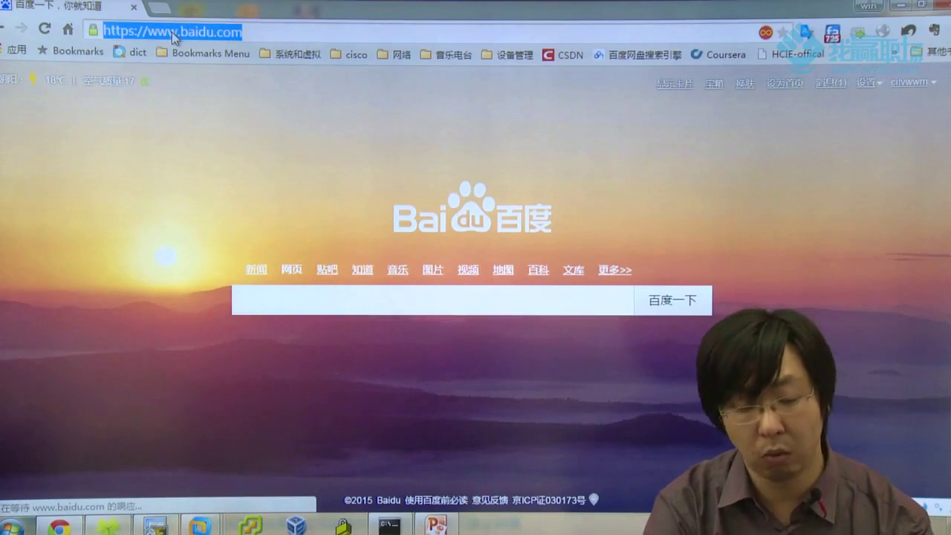
{"action": "type", "text": "www.huawe"}
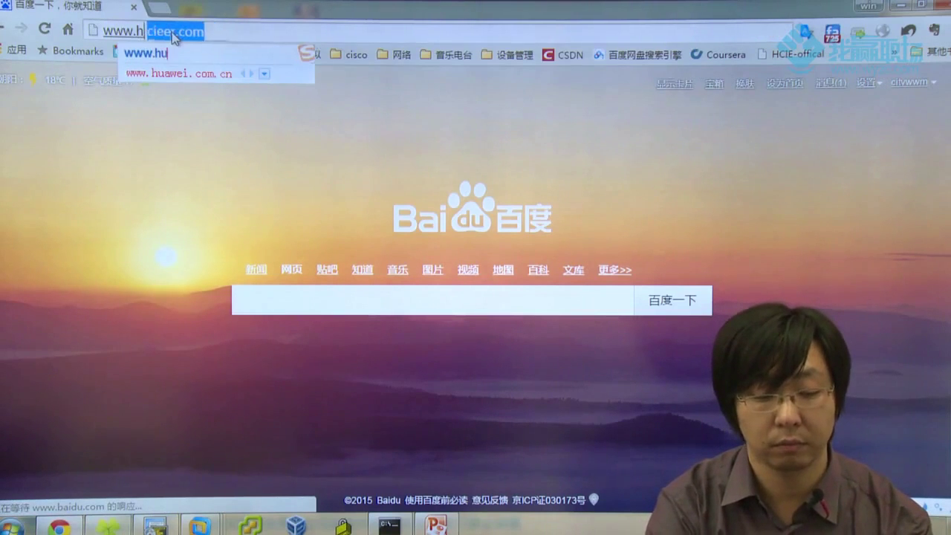
{"action": "type", "text": "i.com.cn"}
{"action": "key", "text": "Return"}
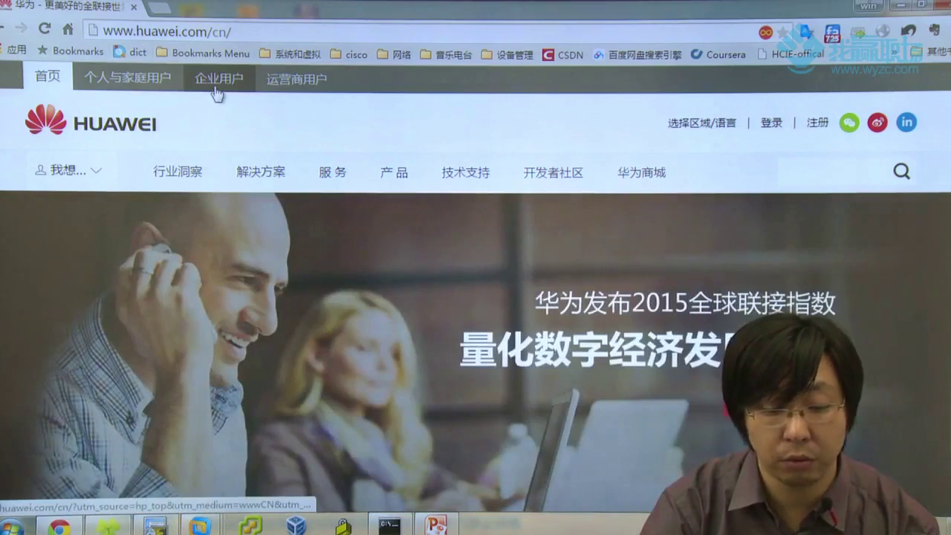
Open the enterprise users section (企业用户) of the Huawei website and bring it to the front
{"action": "left_click", "coordinate": [217, 91]}
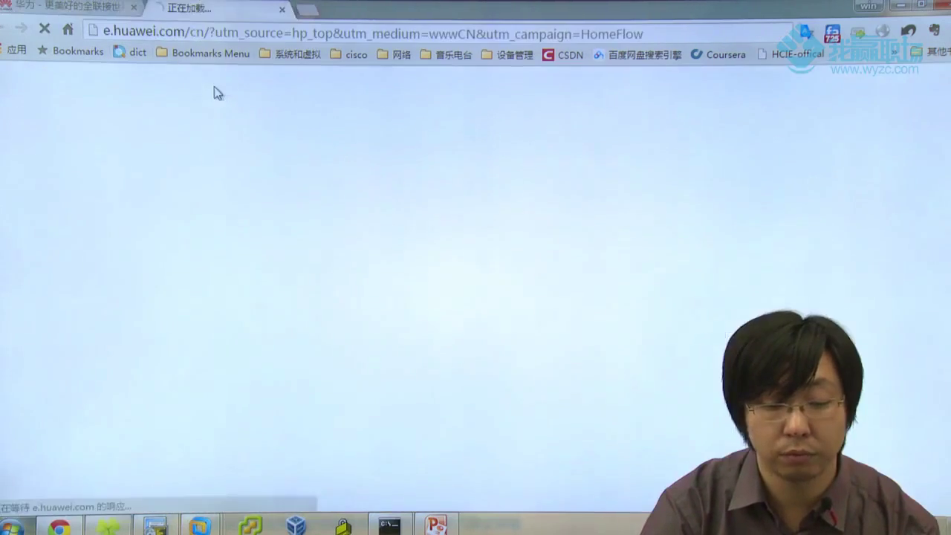
{"action": "left_click", "coordinate": [107, 9]}
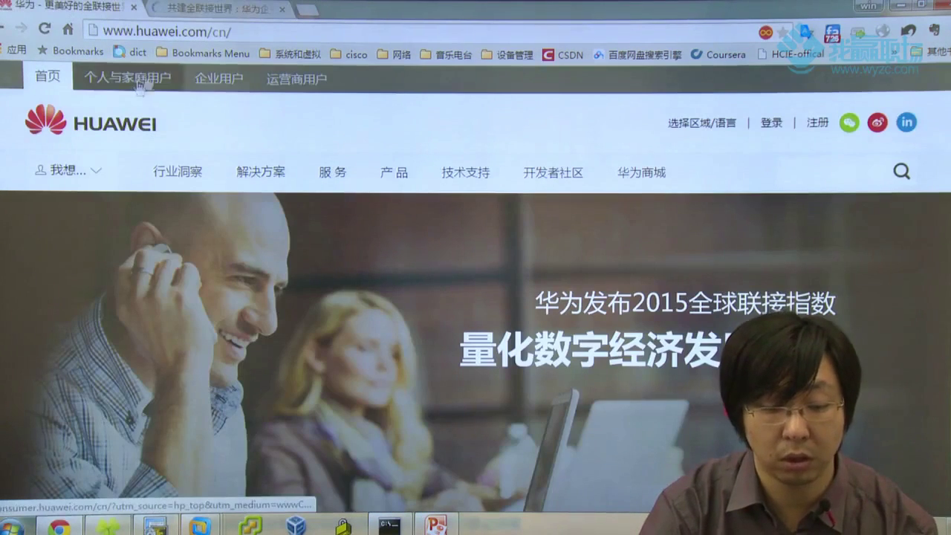
{"action": "left_click", "coordinate": [219, 15]}
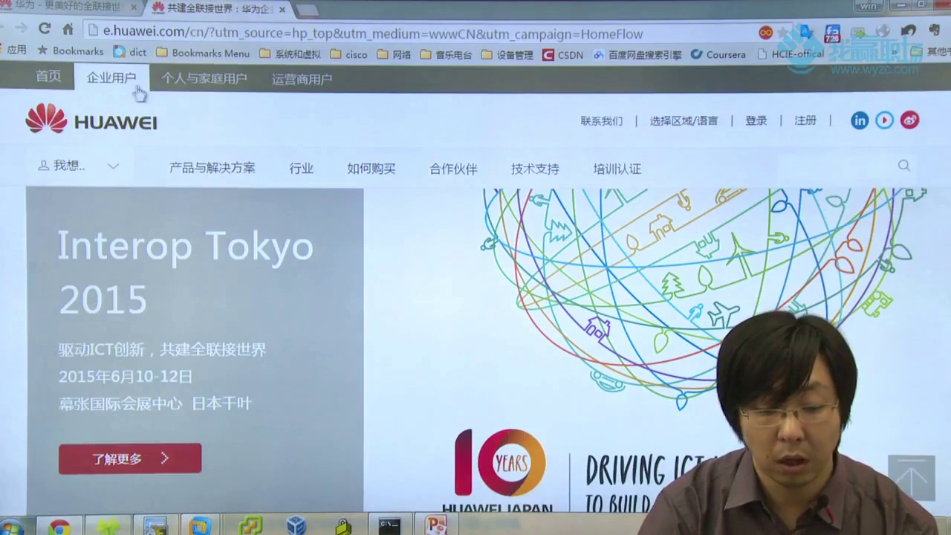
Search the enterprise site for "ensp" and open the eNSP软件下载 result
{"action": "left_click", "coordinate": [834, 163]}
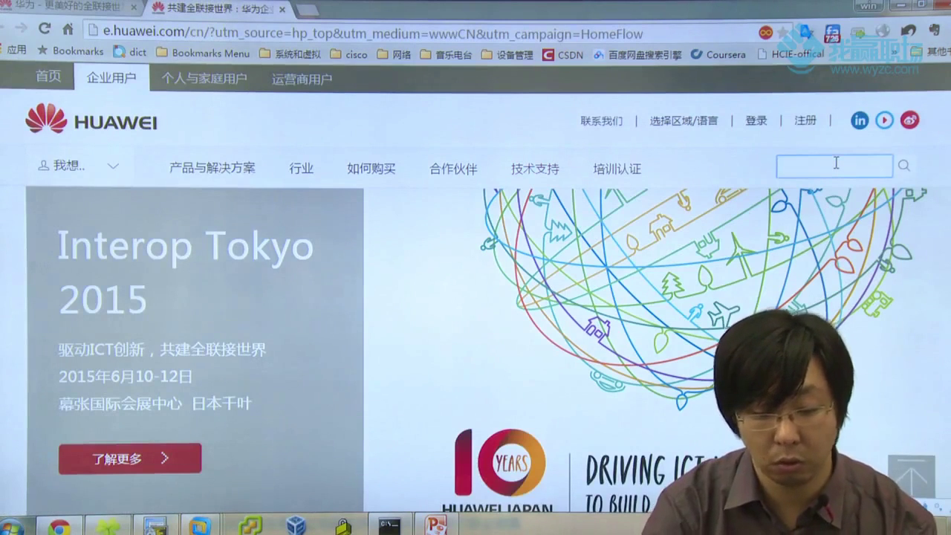
{"action": "type", "text": "ensp"}
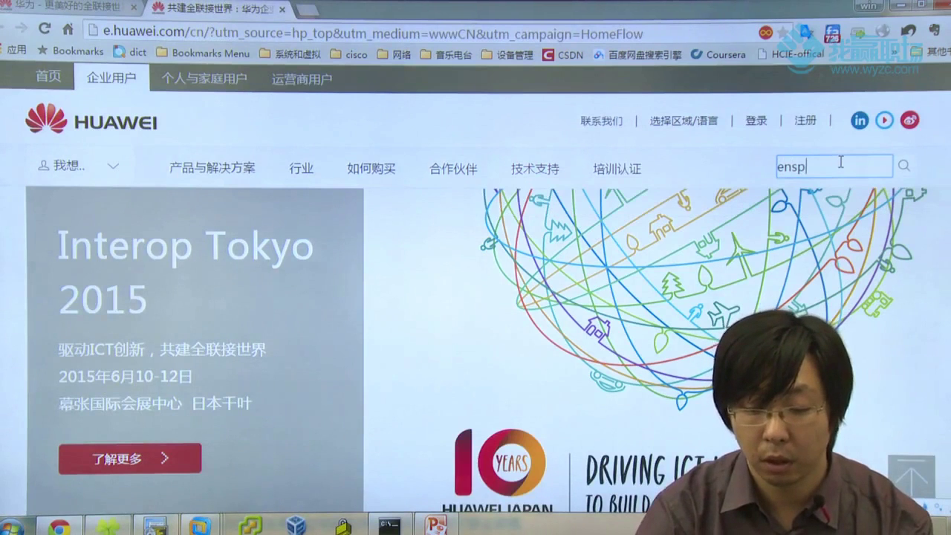
{"action": "left_click", "coordinate": [903, 166]}
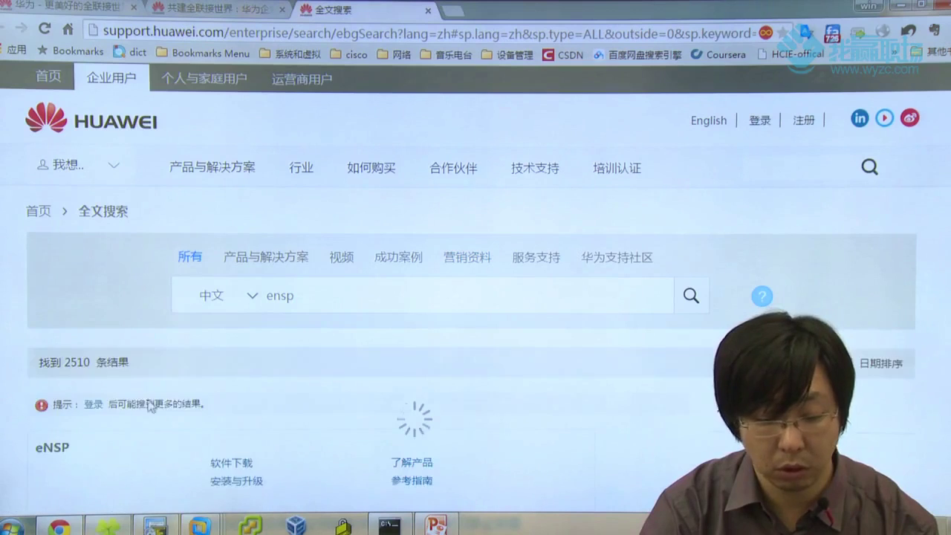
{"action": "scroll", "coordinate": [148, 403], "scroll_direction": "down", "scroll_amount": 4}
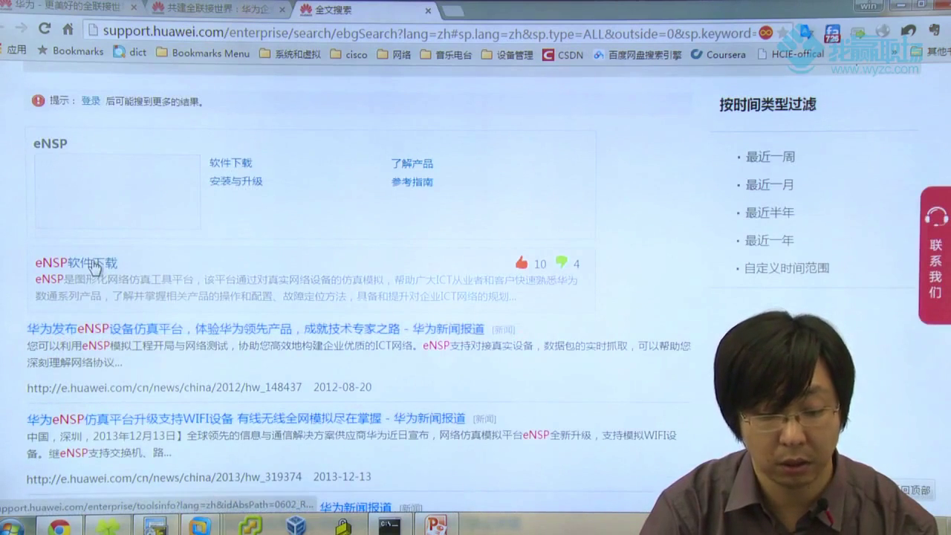
{"action": "left_click", "coordinate": [93, 263]}
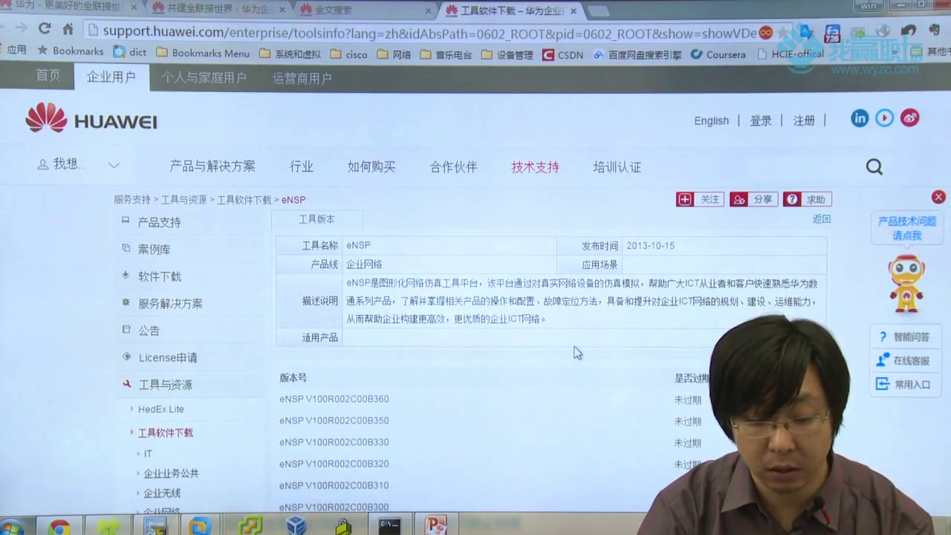
Enlarge the eNSP version list for reading and dismiss the floating support assistant
{"action": "scroll", "coordinate": [346, 163], "scroll_direction": "down", "scroll_amount": 3}
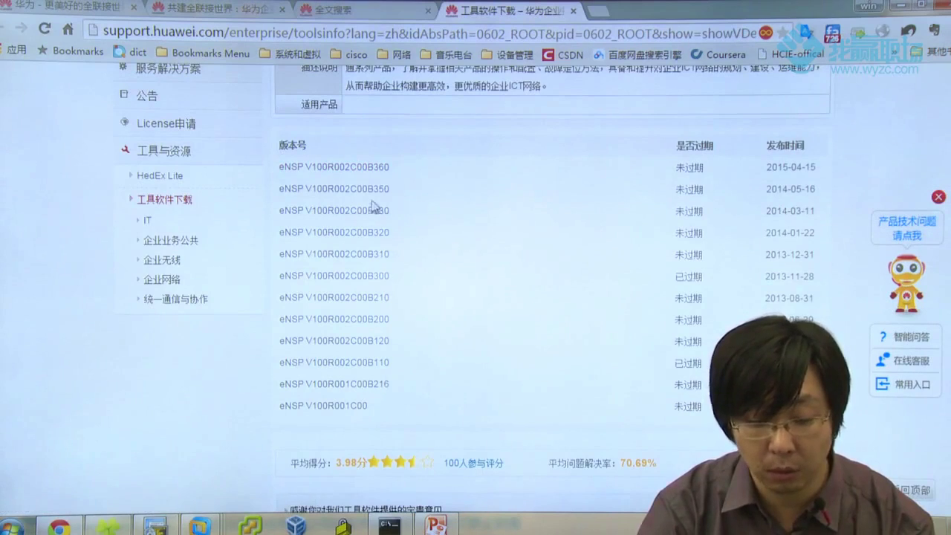
{"action": "key", "text": "ctrl+plus"}
{"action": "key", "text": "ctrl+plus"}
{"action": "key", "text": "ctrl+plus"}
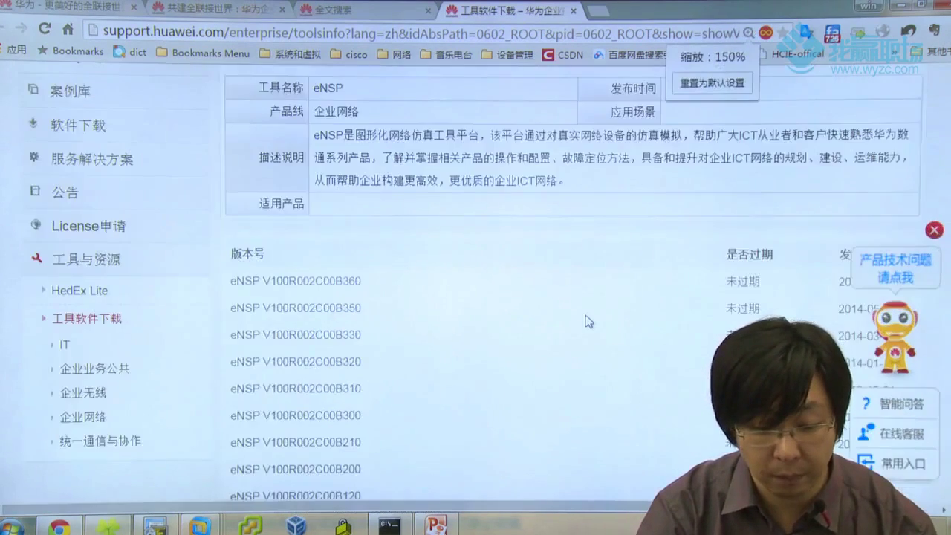
{"action": "scroll", "coordinate": [586, 341], "scroll_direction": "down", "scroll_amount": 3}
{"action": "left_click_drag", "start_coordinate": [591, 505], "coordinate": [736, 505]}
{"action": "scroll", "coordinate": [279, 271], "scroll_direction": "up", "scroll_amount": 2}
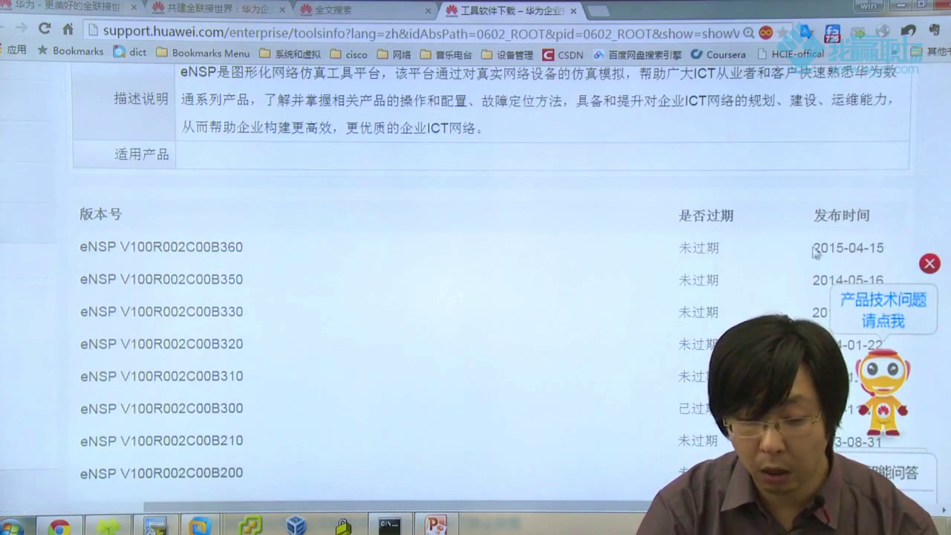
{"action": "left_click", "coordinate": [931, 265]}
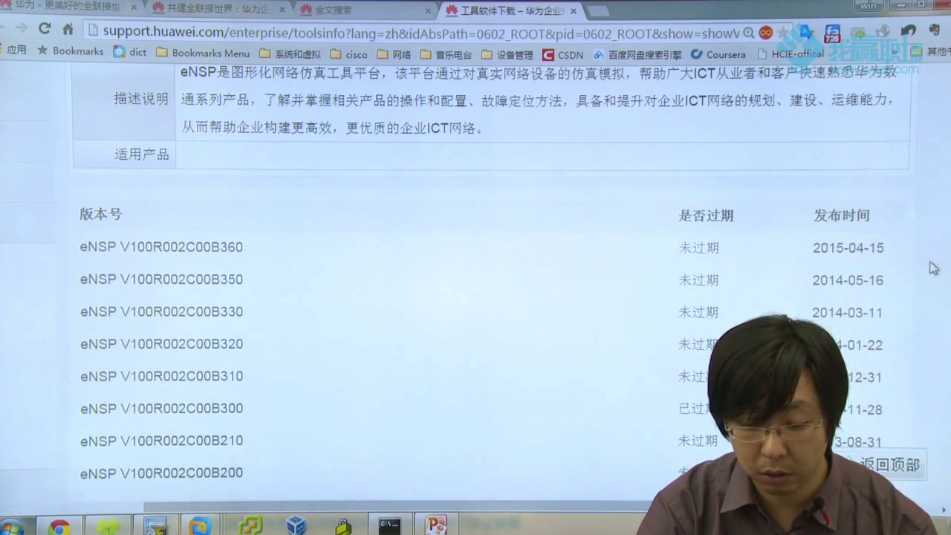
{"action": "scroll", "coordinate": [609, 307], "scroll_direction": "down", "scroll_amount": 1}
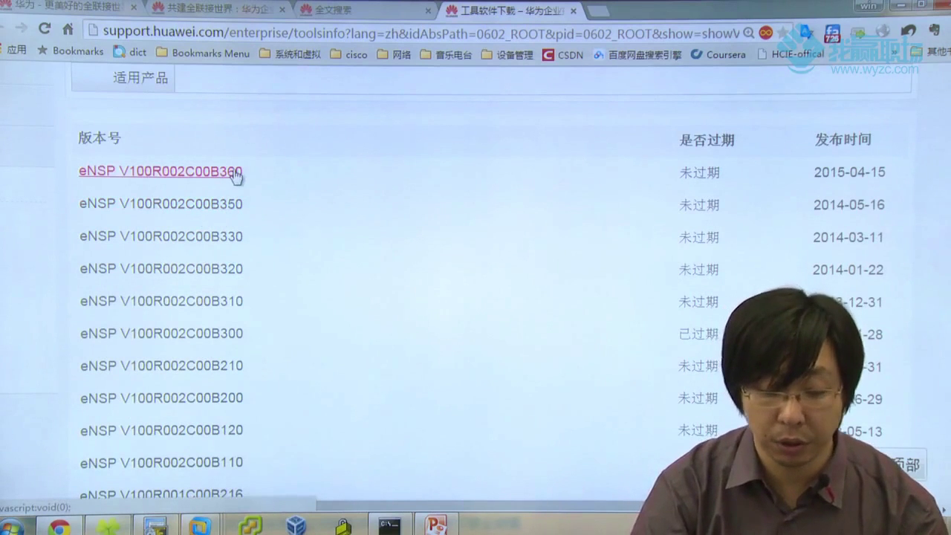
Compare the release dates of eNSP V100R002C00B360 and V100R002C00B350 in the version list
{"action": "left_click_drag", "start_coordinate": [787, 169], "coordinate": [889, 170]}
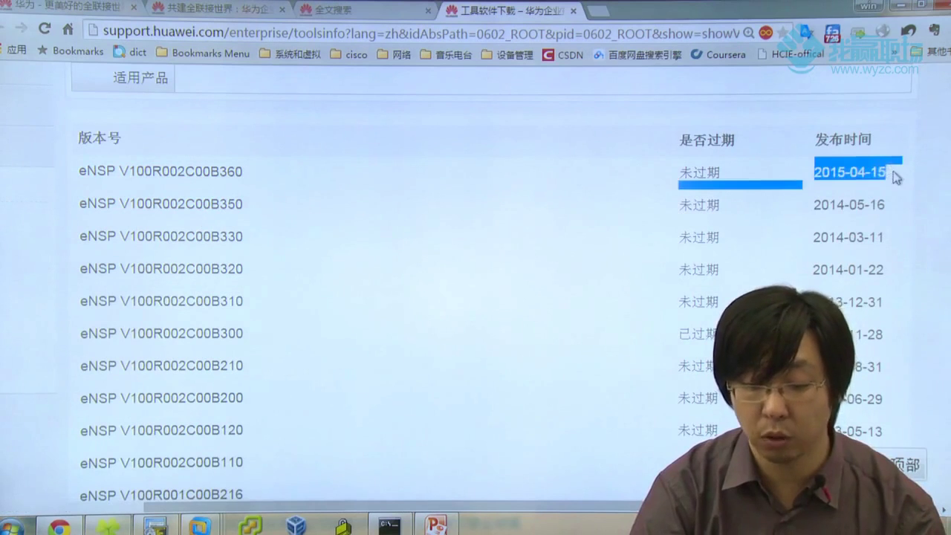
{"action": "left_click", "coordinate": [891, 186]}
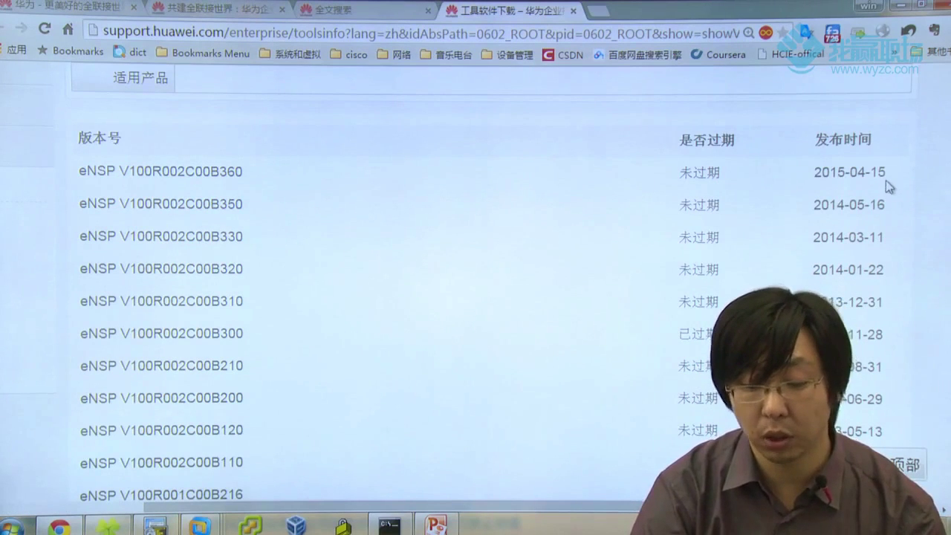
{"action": "left_click_drag", "start_coordinate": [832, 174], "coordinate": [913, 182]}
{"action": "left_click", "coordinate": [879, 186]}
{"action": "left_click_drag", "start_coordinate": [811, 213], "coordinate": [880, 211]}
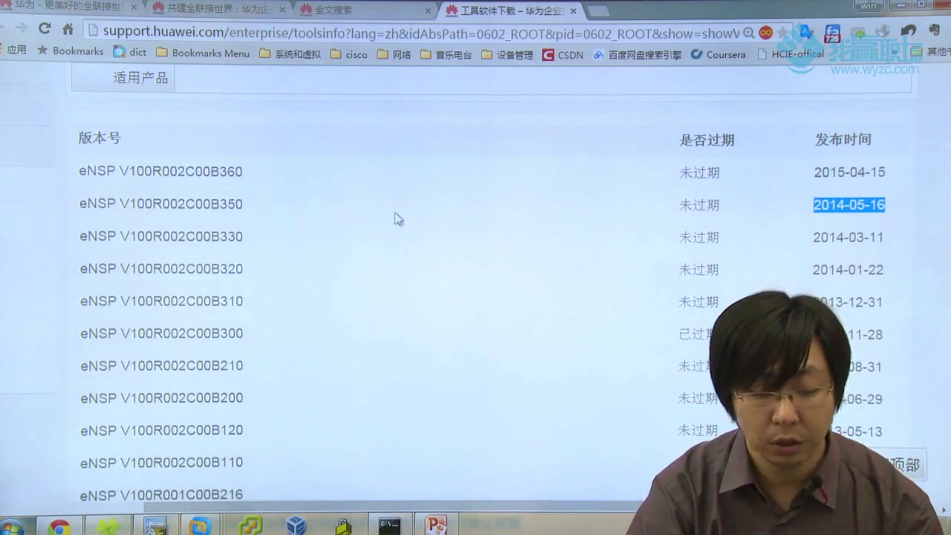
{"action": "left_click", "coordinate": [385, 221]}
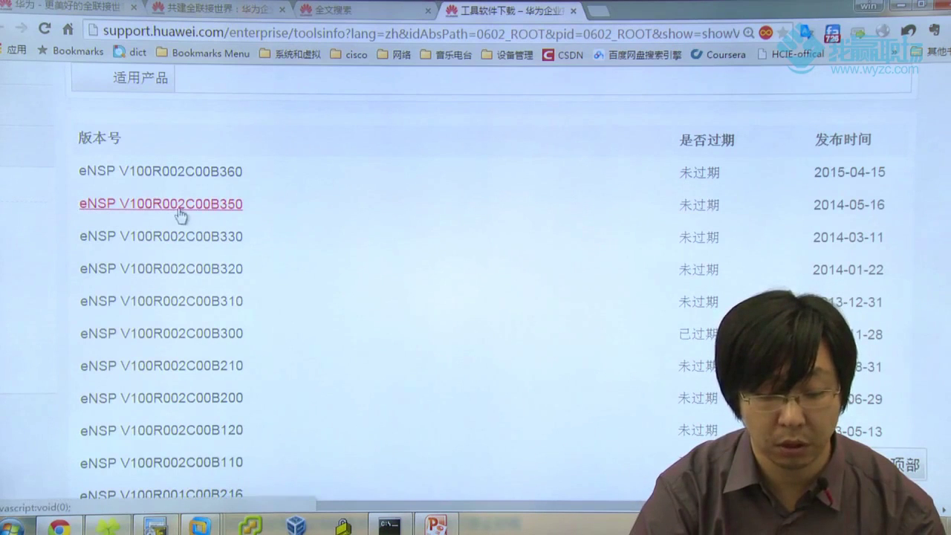
Open the eNSP V100R002C00B350 version page and go to its software packages (版本及补丁软件)
{"action": "left_click", "coordinate": [233, 213]}
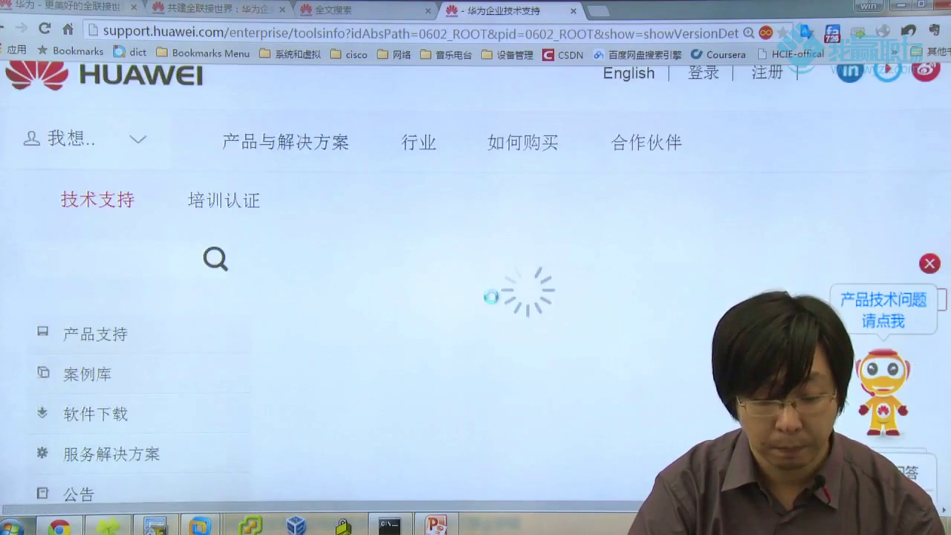
{"action": "scroll", "coordinate": [491, 297], "scroll_direction": "down", "scroll_amount": 5}
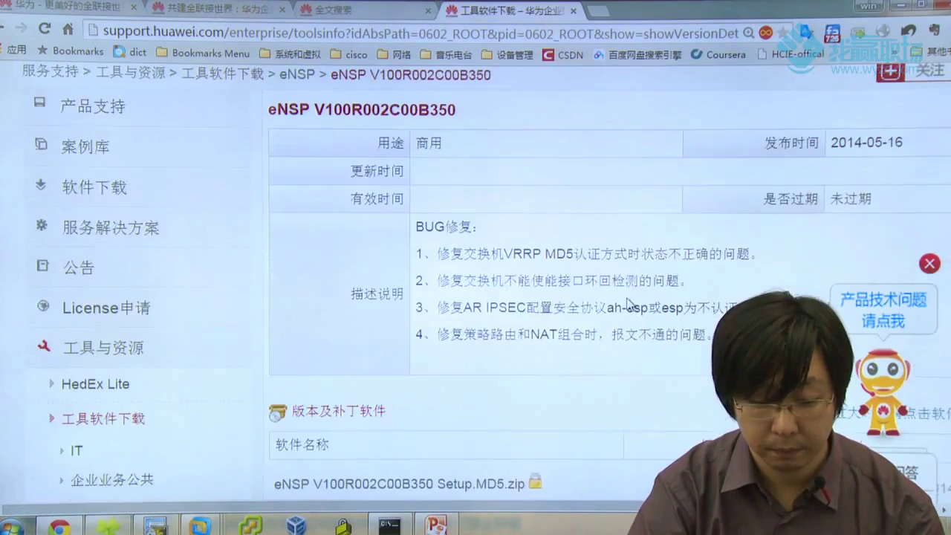
{"action": "scroll", "coordinate": [629, 304], "scroll_direction": "down", "scroll_amount": 1}
{"action": "scroll", "coordinate": [658, 249], "scroll_direction": "down", "scroll_amount": 2}
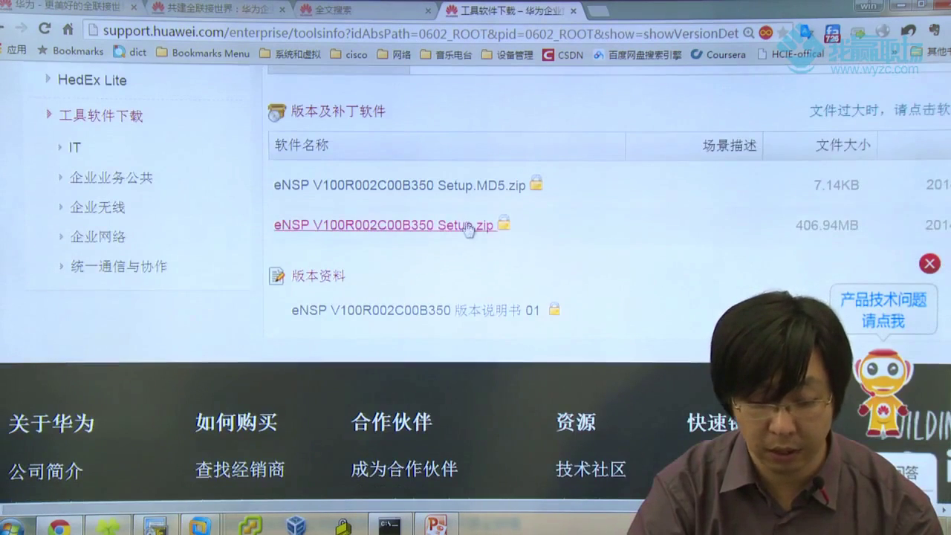
Check the file sizes of the two setup packages and request the download of eNSP V100R002C00B350 Setup.zip
{"action": "scroll", "coordinate": [548, 269], "scroll_direction": "right", "scroll_amount": 3}
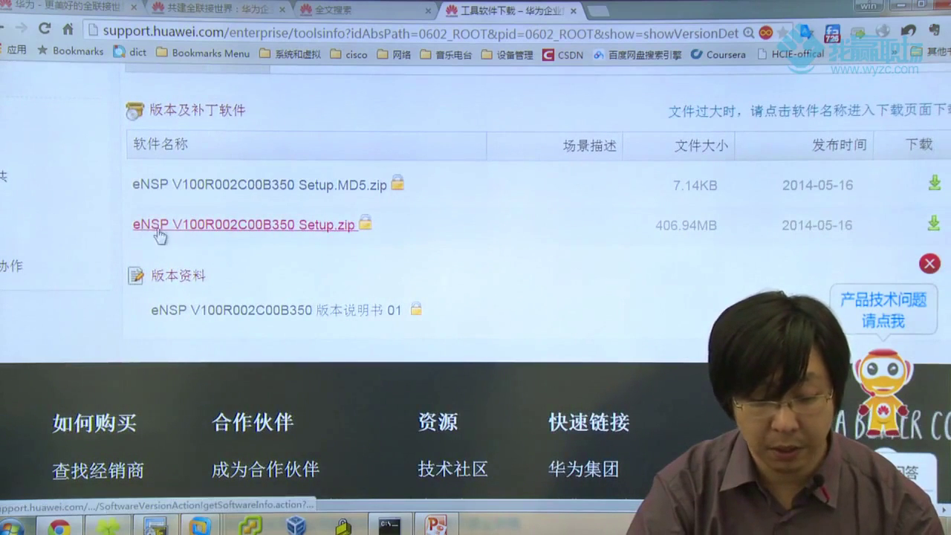
{"action": "left_click_drag", "start_coordinate": [655, 226], "coordinate": [703, 226]}
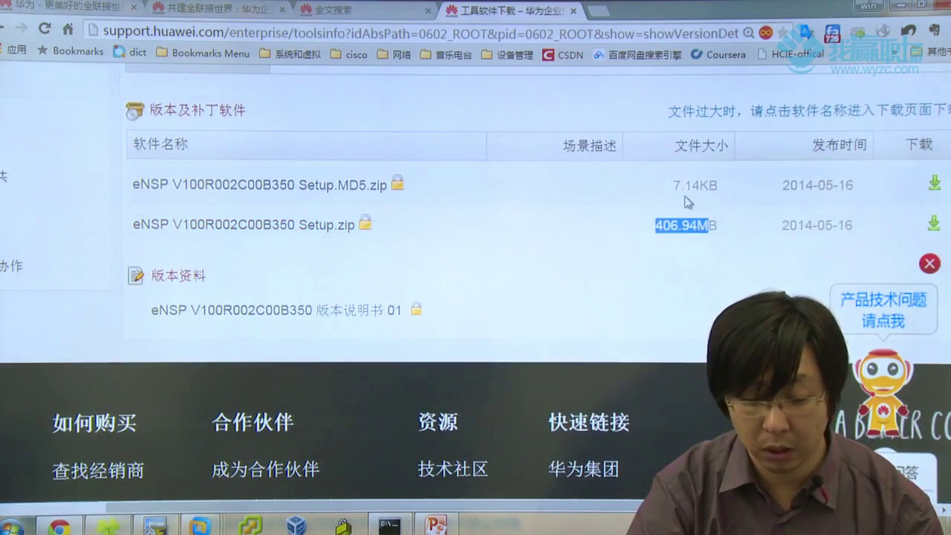
{"action": "left_click_drag", "start_coordinate": [624, 186], "coordinate": [730, 191]}
{"action": "left_click", "coordinate": [730, 191]}
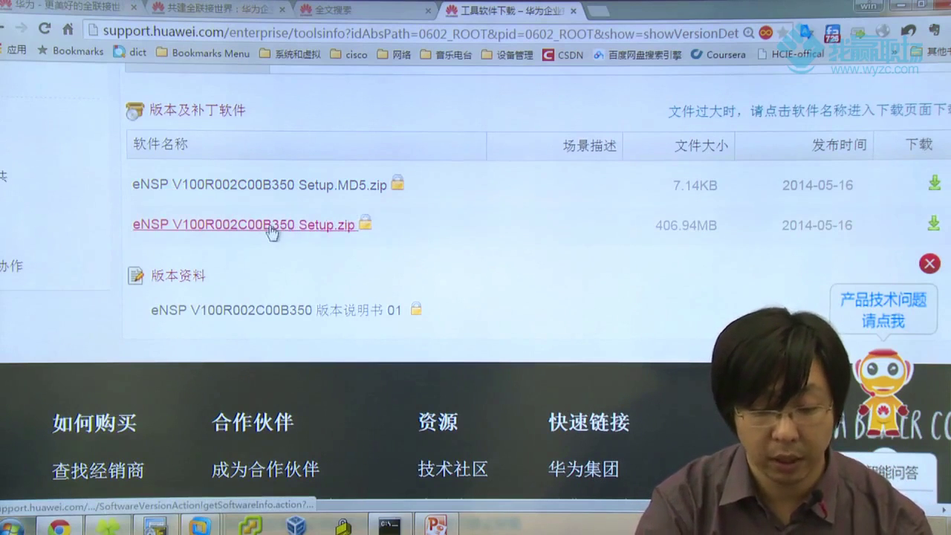
{"action": "scroll", "coordinate": [774, 277], "scroll_direction": "right", "scroll_amount": 3}
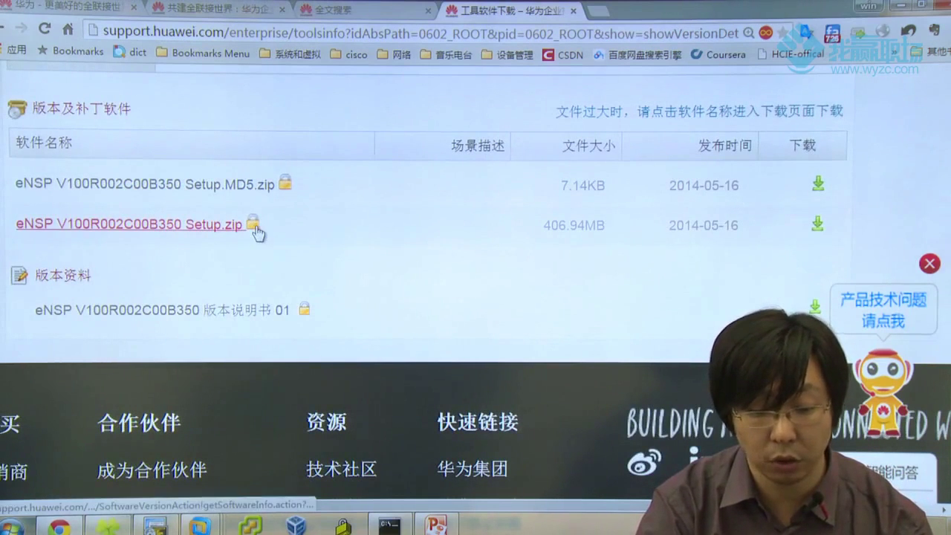
{"action": "left_click", "coordinate": [816, 225]}
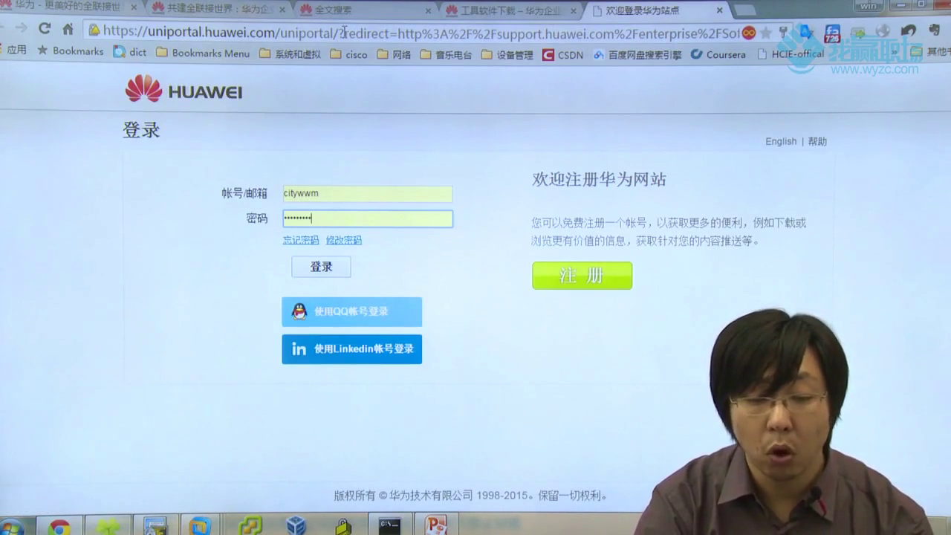
Bring up the Huawei account registration form and set the account name to abcdef.123
{"action": "left_click", "coordinate": [217, 9]}
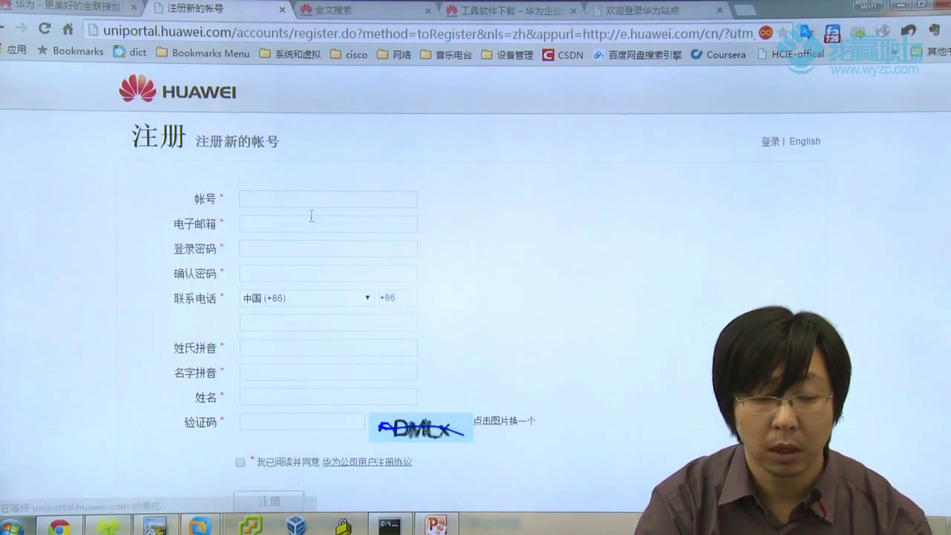
{"action": "left_click", "coordinate": [309, 200]}
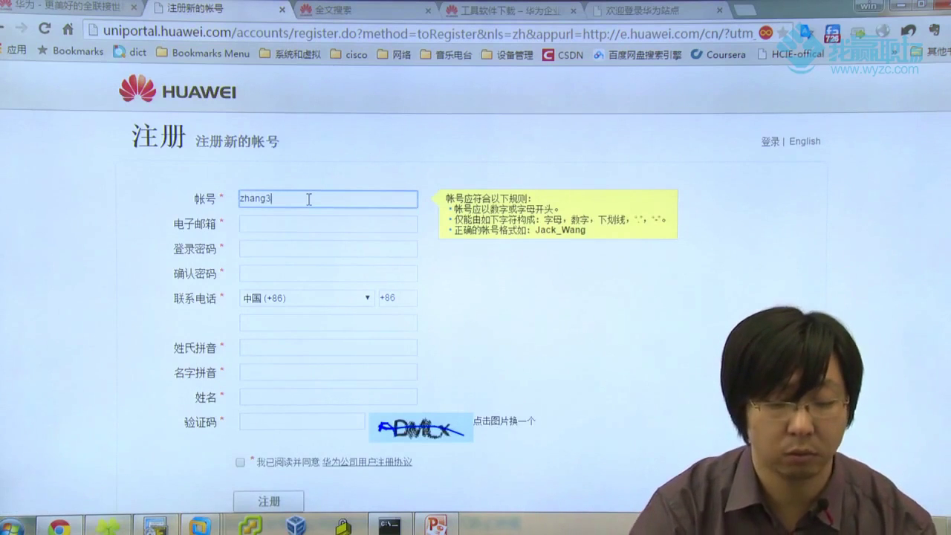
{"action": "left_click", "coordinate": [345, 222]}
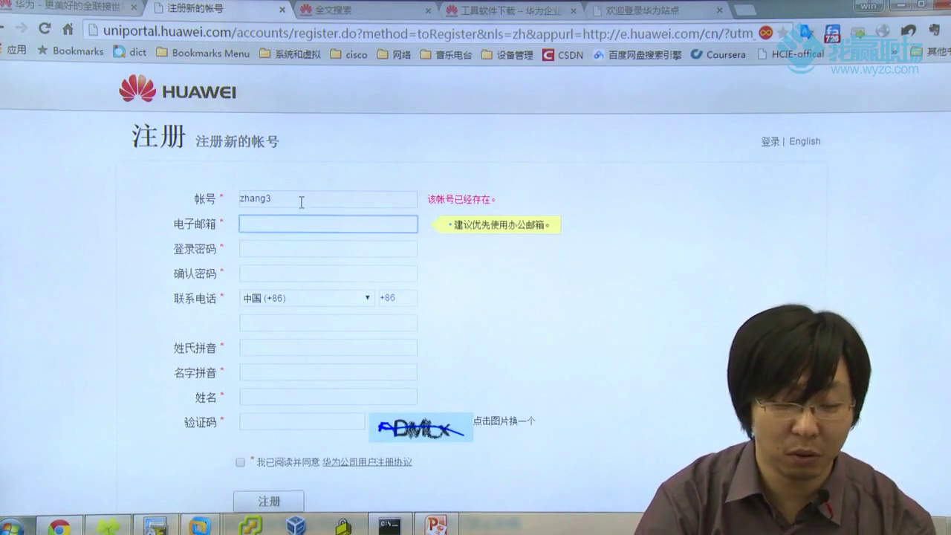
{"action": "left_click_drag", "start_coordinate": [301, 202], "coordinate": [186, 205]}
{"action": "type", "text": "abcdef.123"}
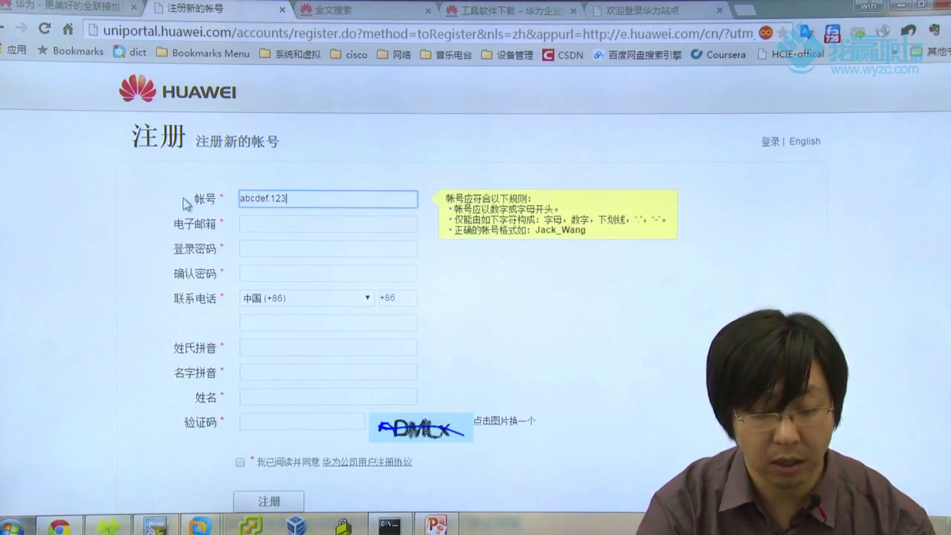
{"action": "left_click", "coordinate": [250, 225]}
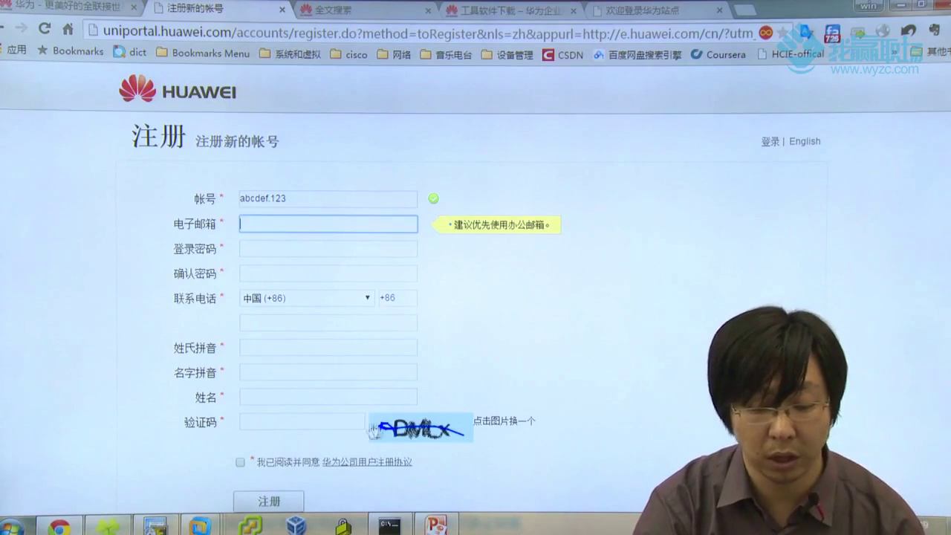
Accept the Huawei user registration agreement (华为公司用户注册协议) in the registration form
{"action": "scroll", "coordinate": [357, 431], "scroll_direction": "down", "scroll_amount": 1}
{"action": "left_click", "coordinate": [240, 393]}
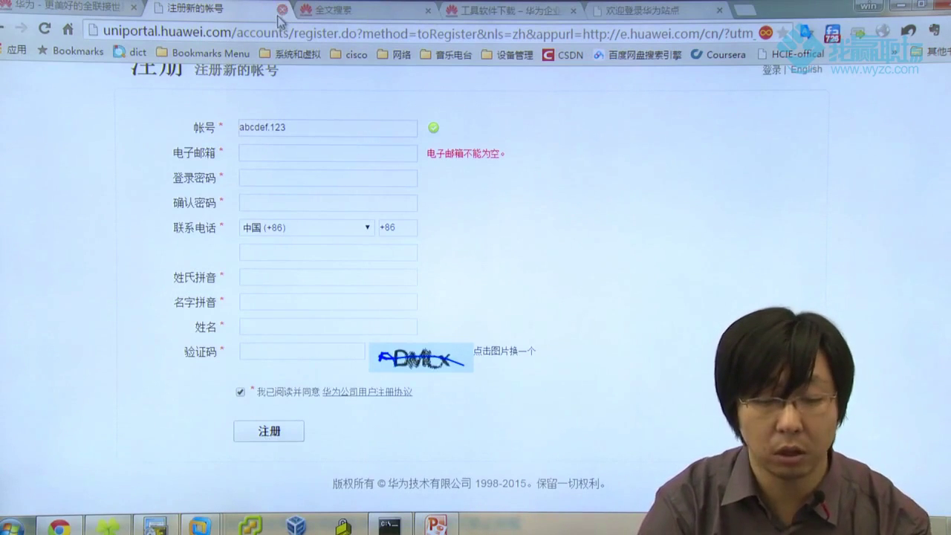
{"action": "scroll", "coordinate": [341, 171], "scroll_direction": "up", "scroll_amount": 1}
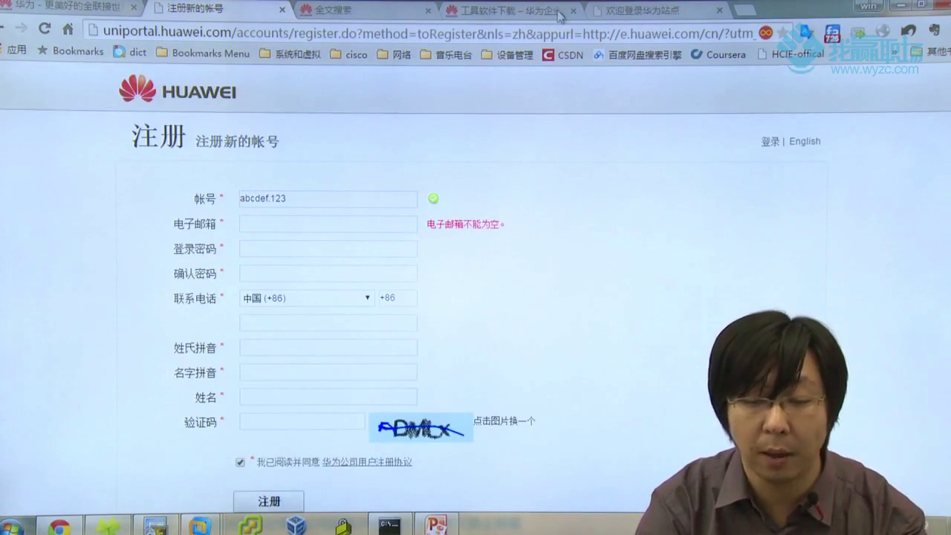
Return to the login page, sign in with the saved Huawei account and close the blank page that opens
{"action": "left_click", "coordinate": [677, 9]}
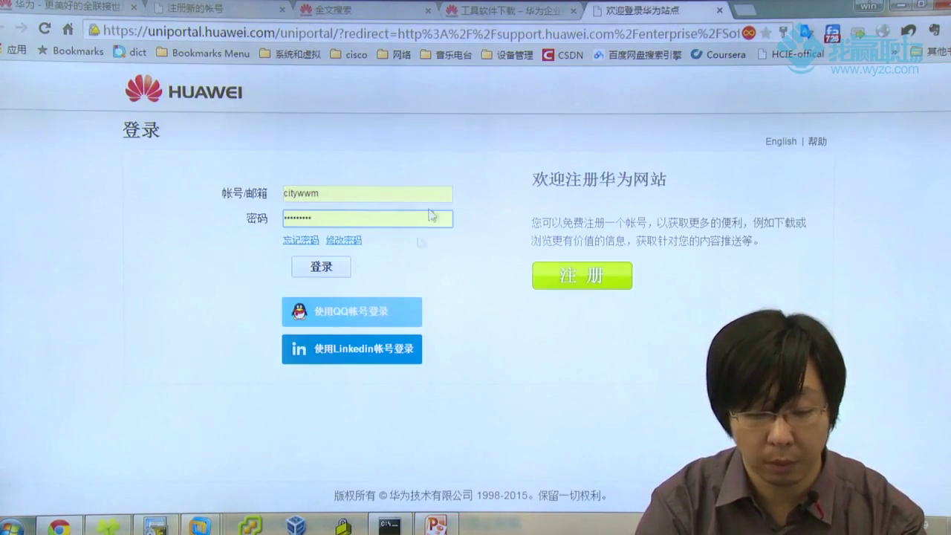
{"action": "left_click", "coordinate": [331, 278]}
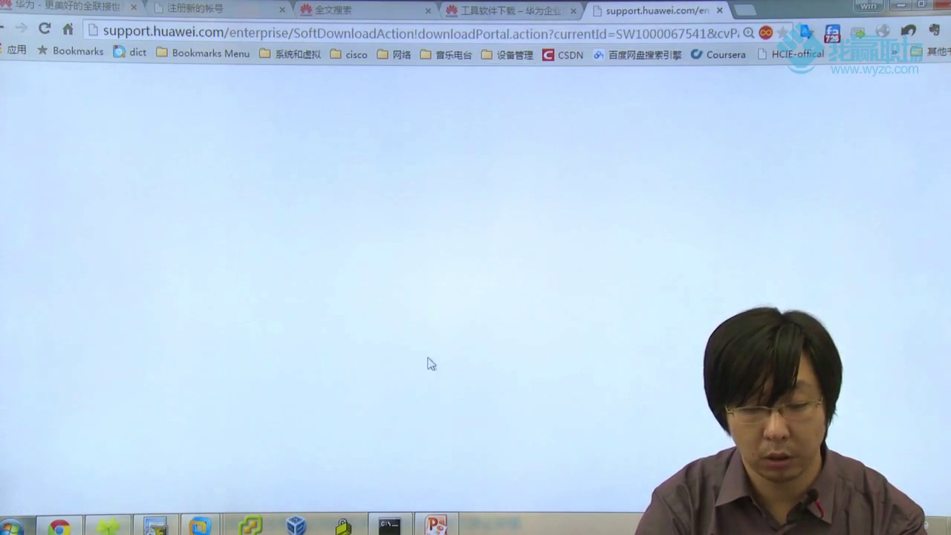
{"action": "left_click", "coordinate": [516, 20]}
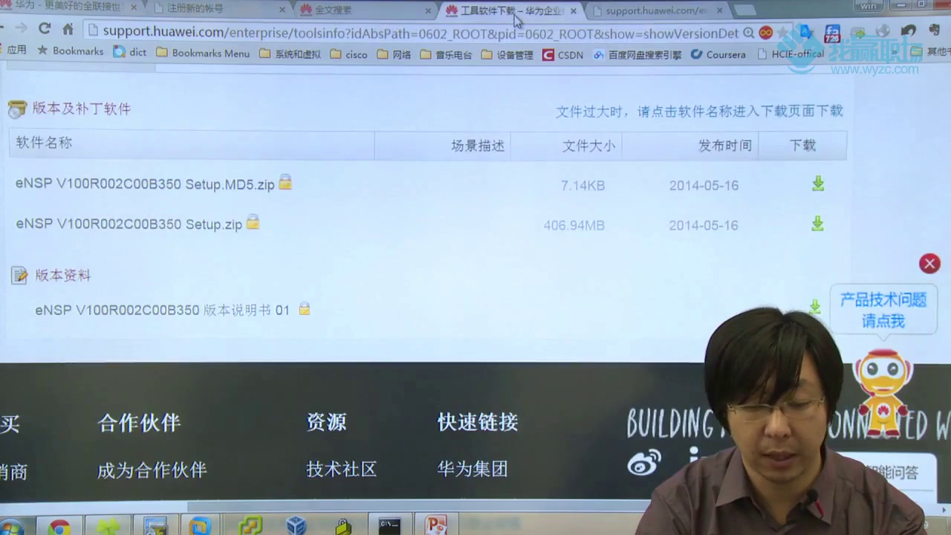
{"action": "left_click", "coordinate": [681, 22]}
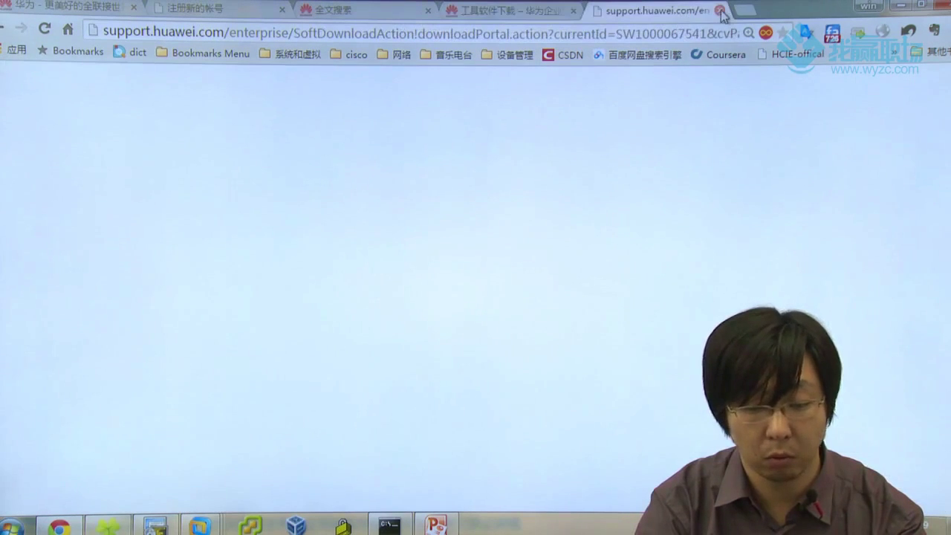
{"action": "left_click", "coordinate": [719, 12]}
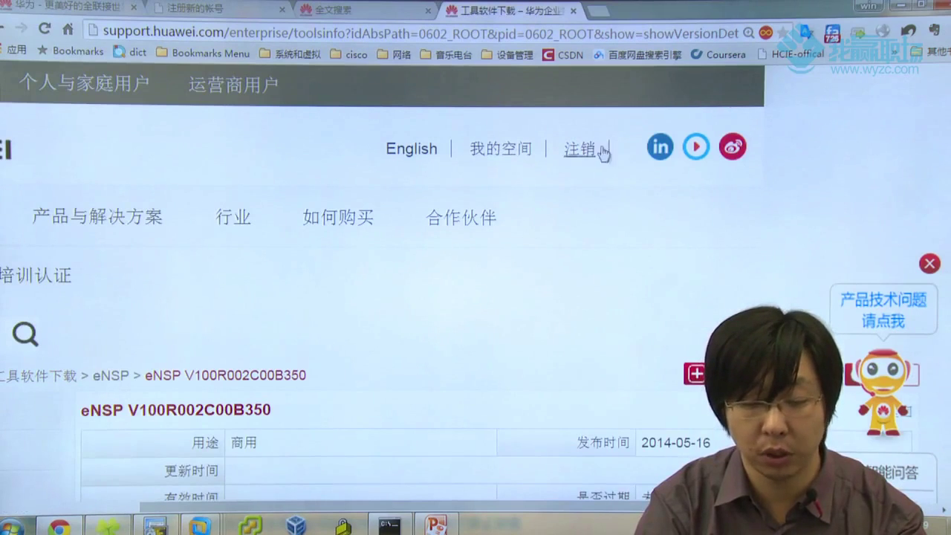
Review the eNSP V100R002C00B350 version page, examining its usage (用途), bug-fix description and software package list
{"action": "scroll", "coordinate": [513, 200], "scroll_direction": "down", "scroll_amount": 8}
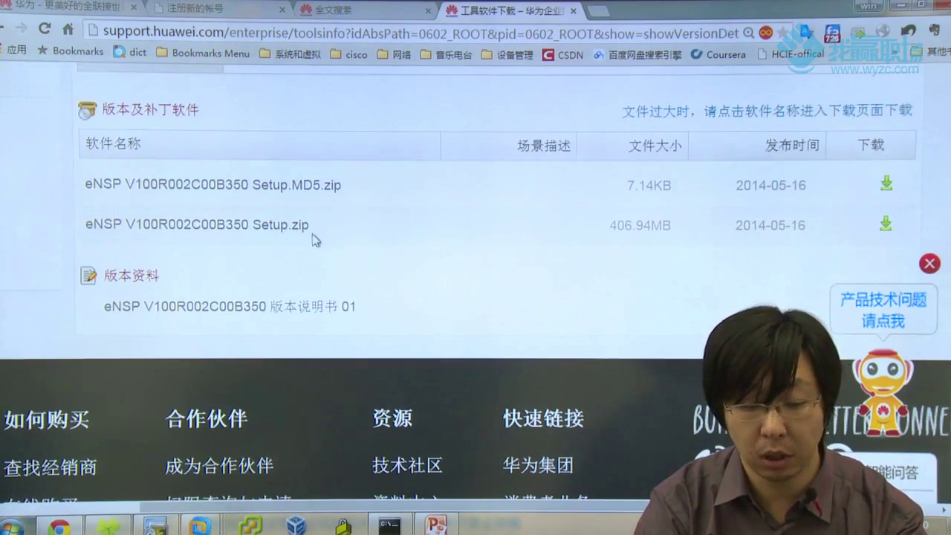
{"action": "scroll", "coordinate": [382, 231], "scroll_direction": "up", "scroll_amount": 4}
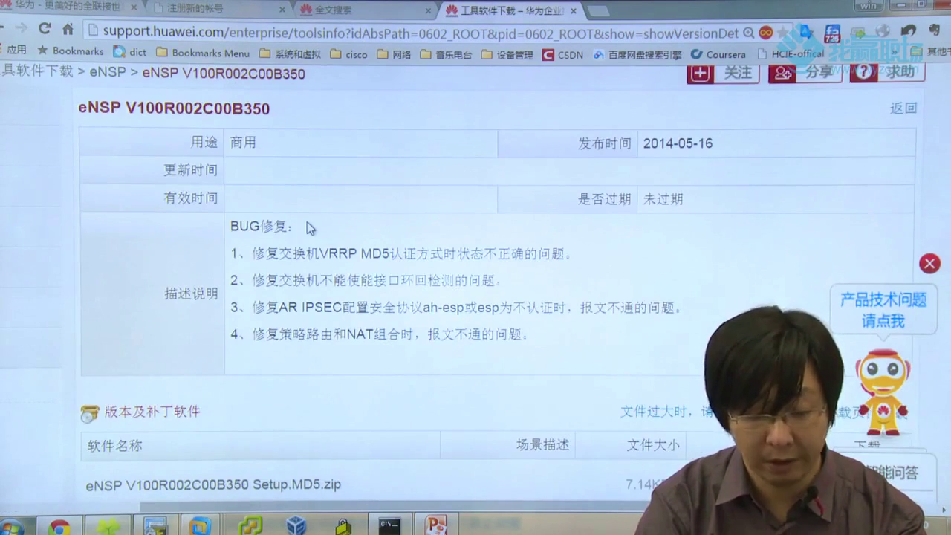
{"action": "left_click_drag", "start_coordinate": [244, 142], "coordinate": [262, 142]}
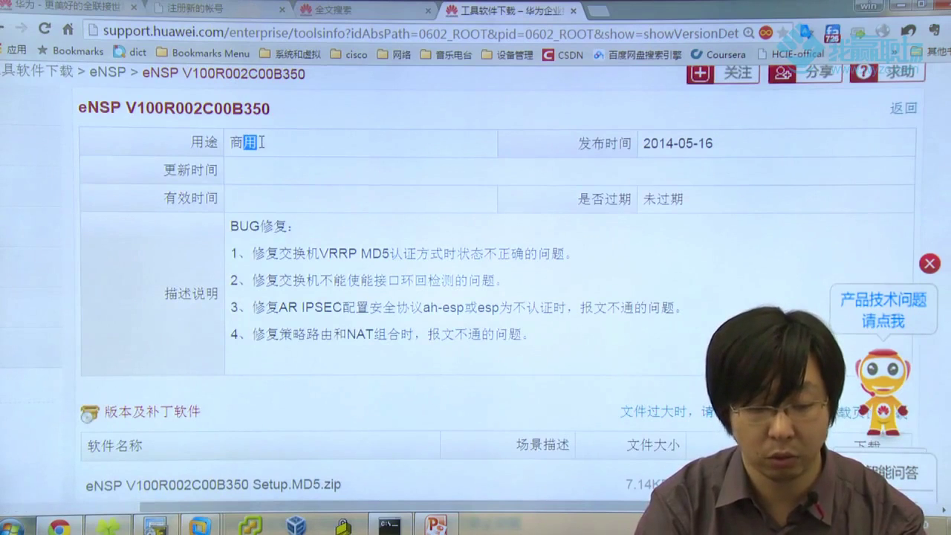
{"action": "double_click", "coordinate": [244, 139]}
{"action": "left_click", "coordinate": [289, 148]}
{"action": "scroll", "coordinate": [337, 194], "scroll_direction": "down", "scroll_amount": 5}
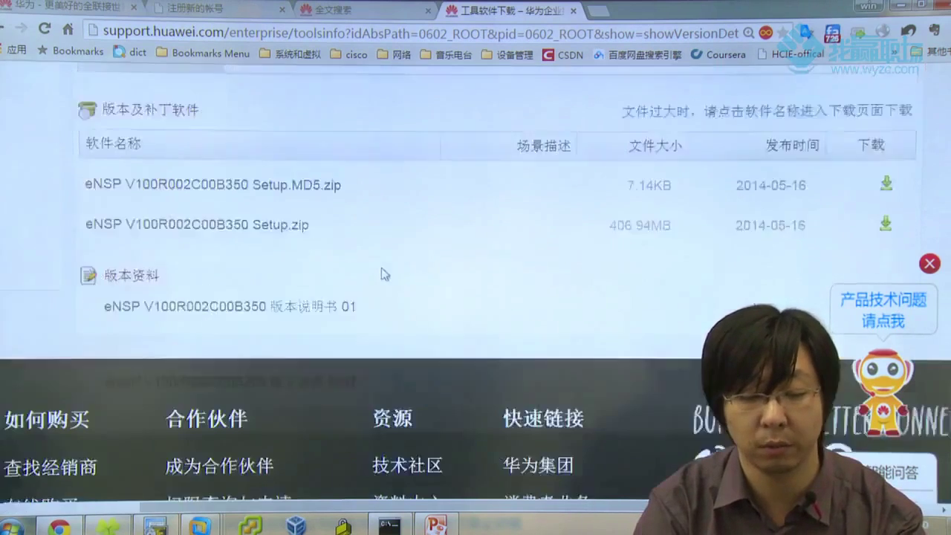
{"action": "scroll", "coordinate": [340, 178], "scroll_direction": "up", "scroll_amount": 2}
Open the download page of eNSP V100R002C00B350 Setup.zip, check its download link and file size, and close the page
{"action": "left_click", "coordinate": [258, 305]}
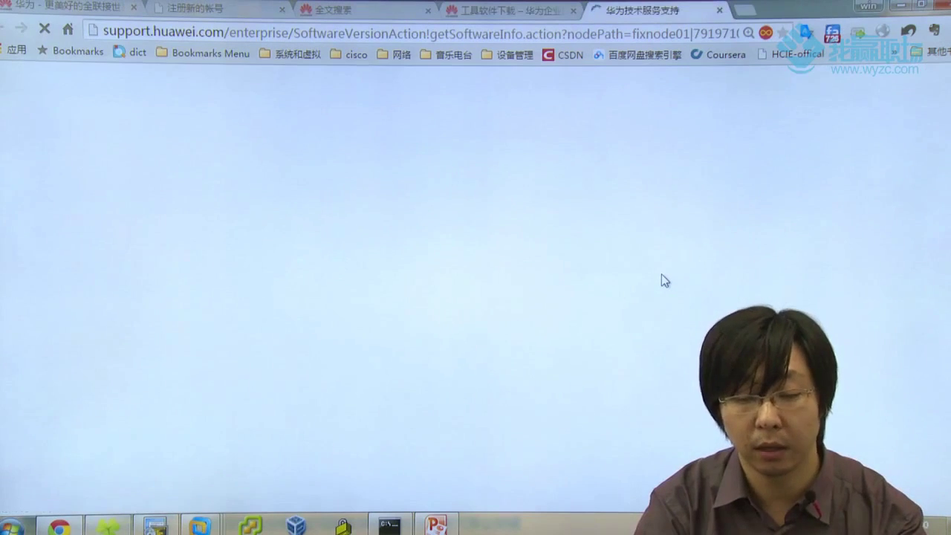
{"action": "scroll", "coordinate": [490, 305], "scroll_direction": "down", "scroll_amount": 4}
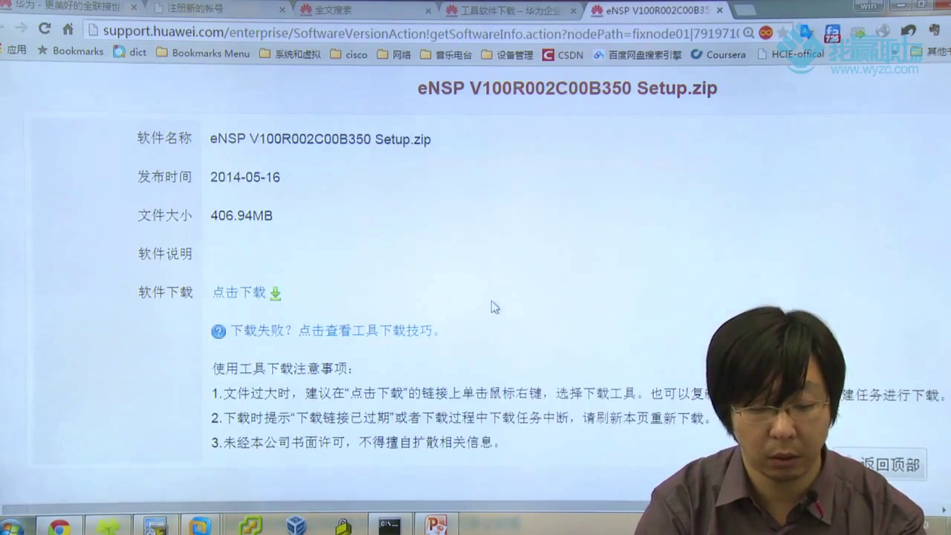
{"action": "left_click", "coordinate": [271, 303]}
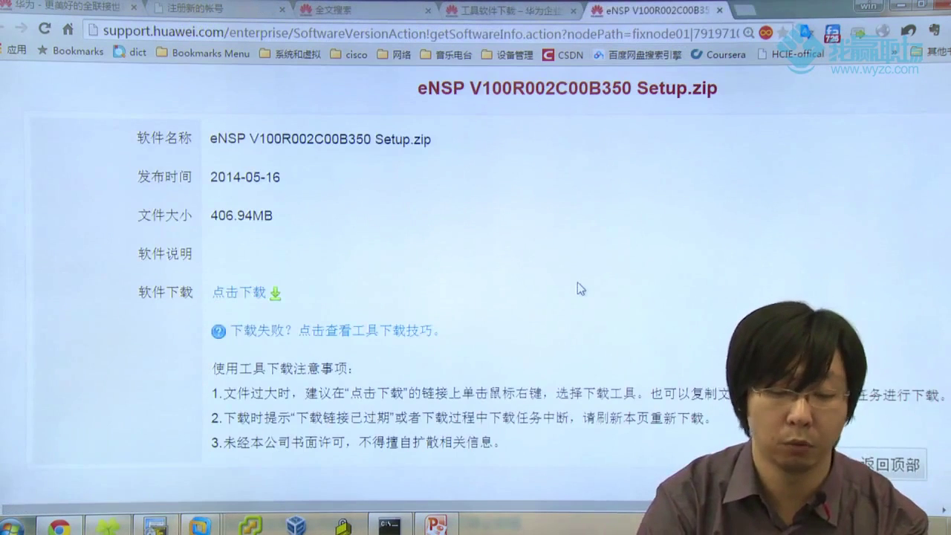
{"action": "left_click_drag", "start_coordinate": [276, 215], "coordinate": [180, 215]}
{"action": "left_click", "coordinate": [467, 251]}
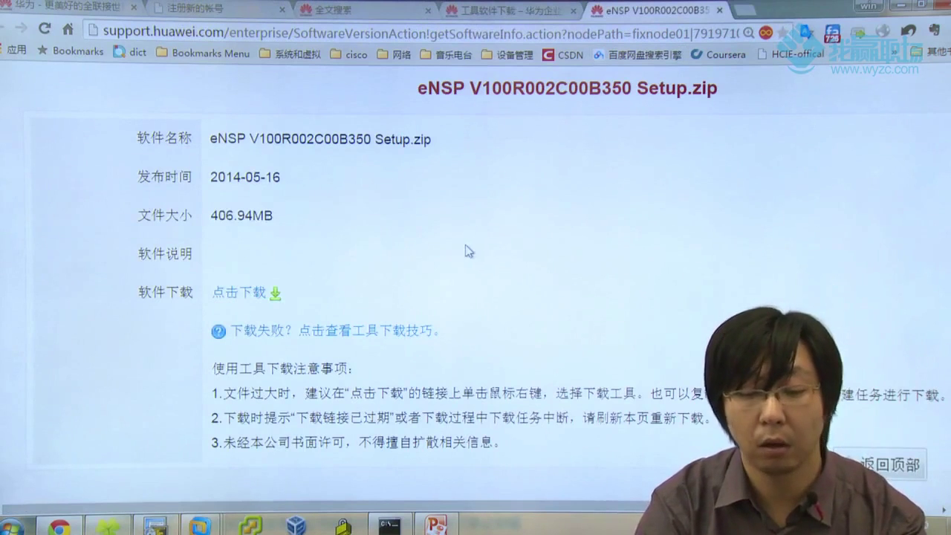
{"action": "left_click", "coordinate": [722, 10]}
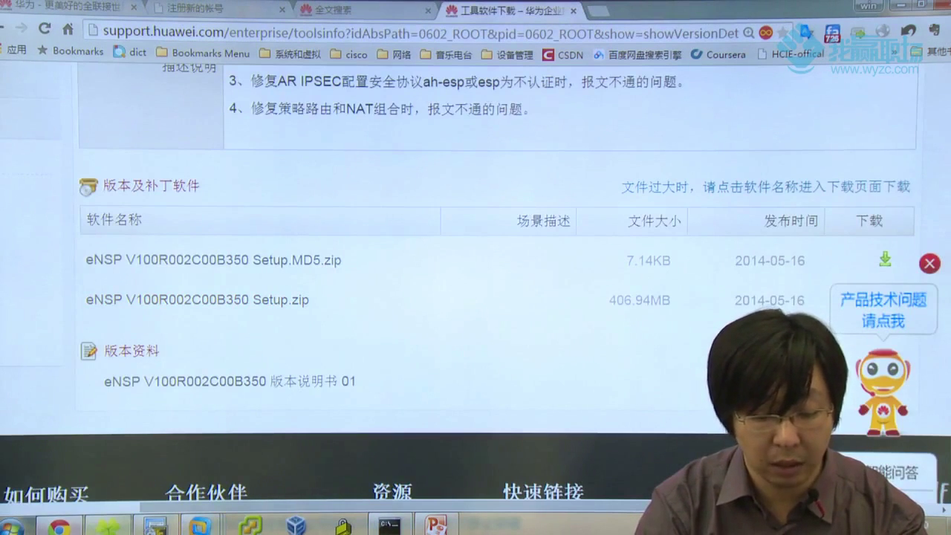
Switch to the virtual machine Normal in VMware Workstation and display it full screen
{"action": "mouse_move", "coordinate": [250, 525]}
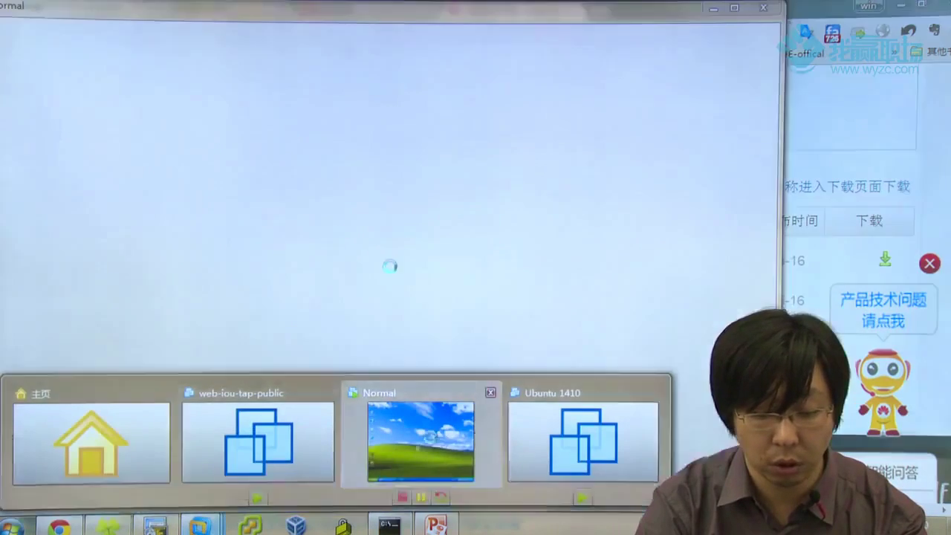
{"action": "left_click", "coordinate": [421, 438]}
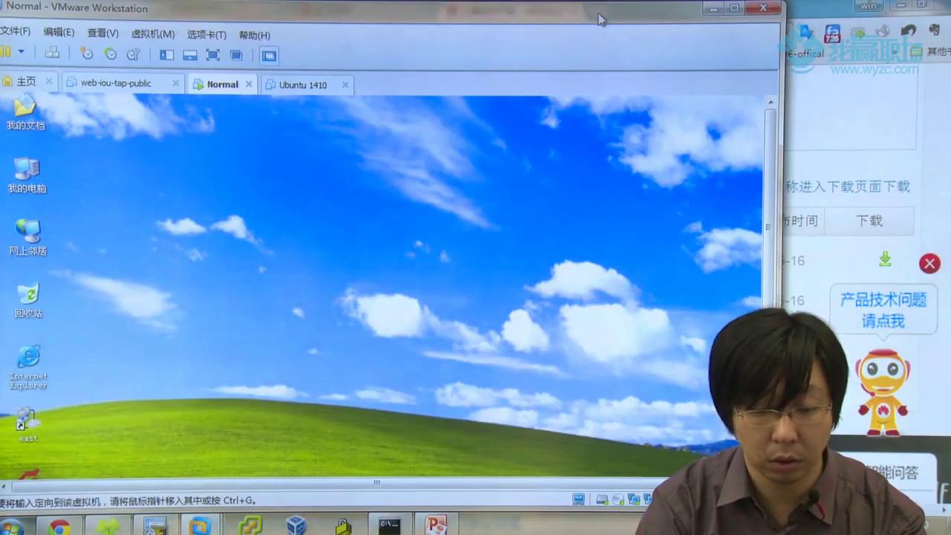
{"action": "left_click", "coordinate": [212, 55]}
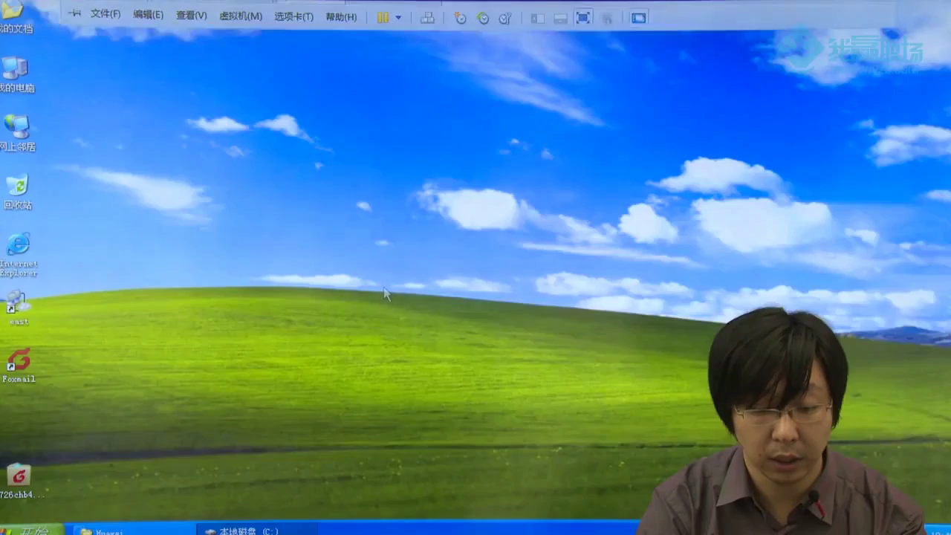
Close the shared Huawei folder and bring up local disk C: with the eNSP V100R002C00B350 installer selected
{"action": "left_click", "coordinate": [156, 527]}
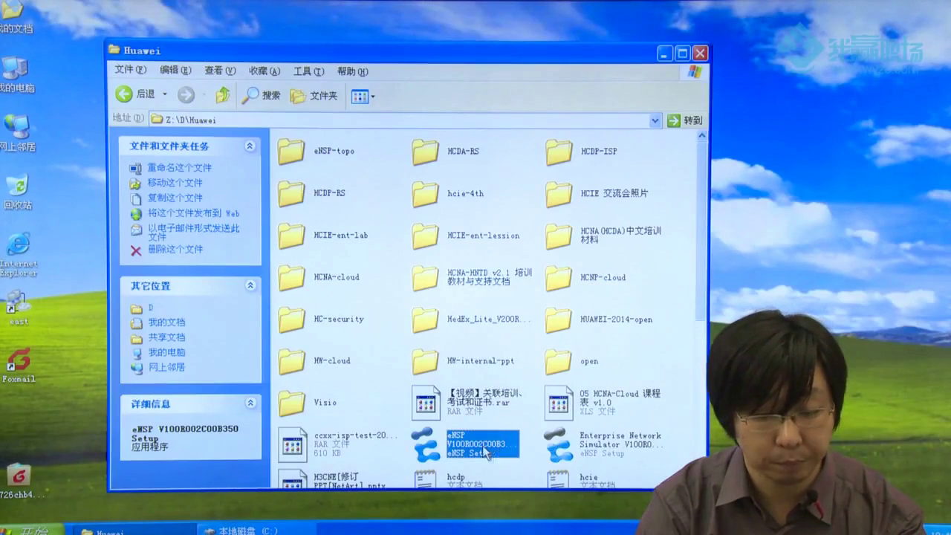
{"action": "left_click", "coordinate": [700, 53]}
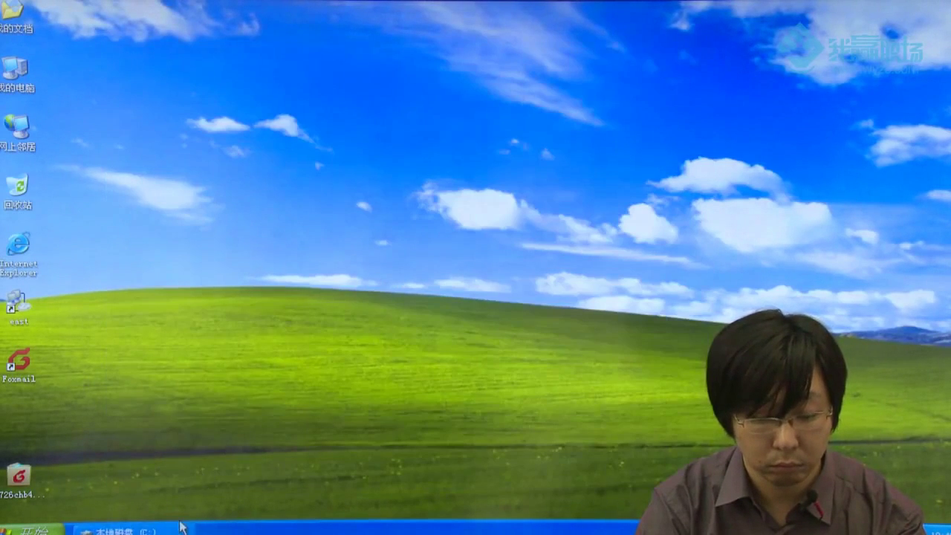
{"action": "left_click", "coordinate": [180, 529]}
{"action": "left_click", "coordinate": [641, 222]}
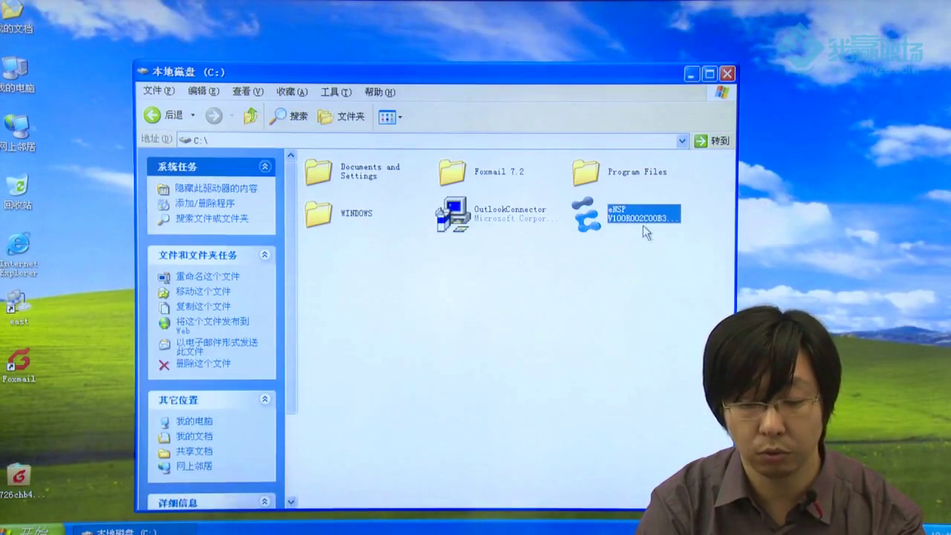
Check the full file name of the eNSP installer on drive C: without renaming it
{"action": "left_click", "coordinate": [645, 220]}
{"action": "left_click", "coordinate": [662, 215]}
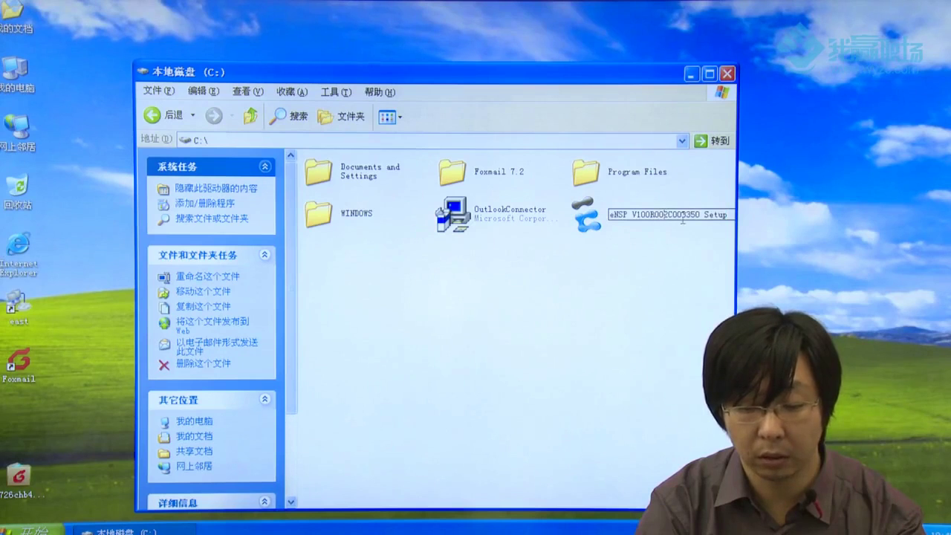
{"action": "left_click", "coordinate": [699, 247]}
{"action": "left_click", "coordinate": [654, 273]}
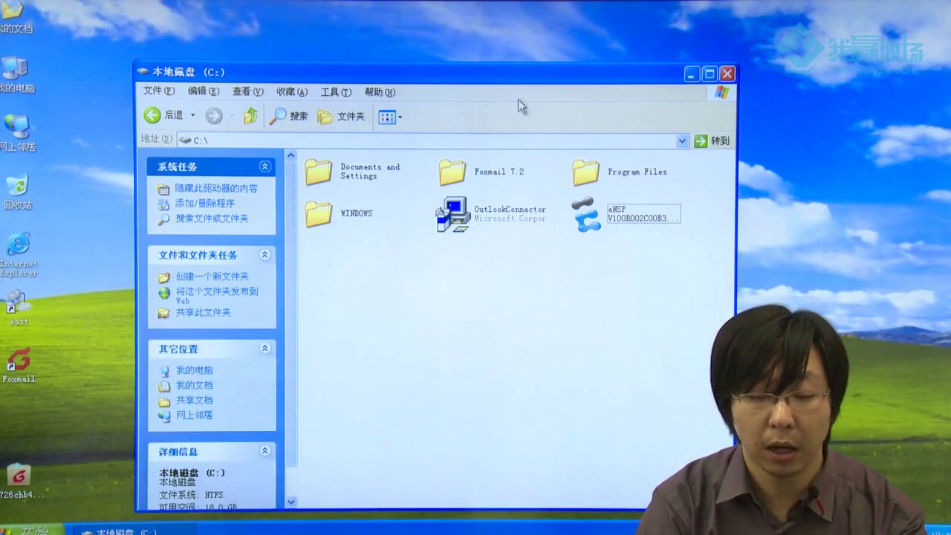
Launch the eNSP V100R002C00B350 installer from drive C: and choose 中文(简体) as the installation language
{"action": "left_click_drag", "start_coordinate": [523, 71], "coordinate": [616, 48]}
{"action": "left_click_drag", "start_coordinate": [18, 479], "coordinate": [19, 421]}
{"action": "double_click", "coordinate": [694, 198]}
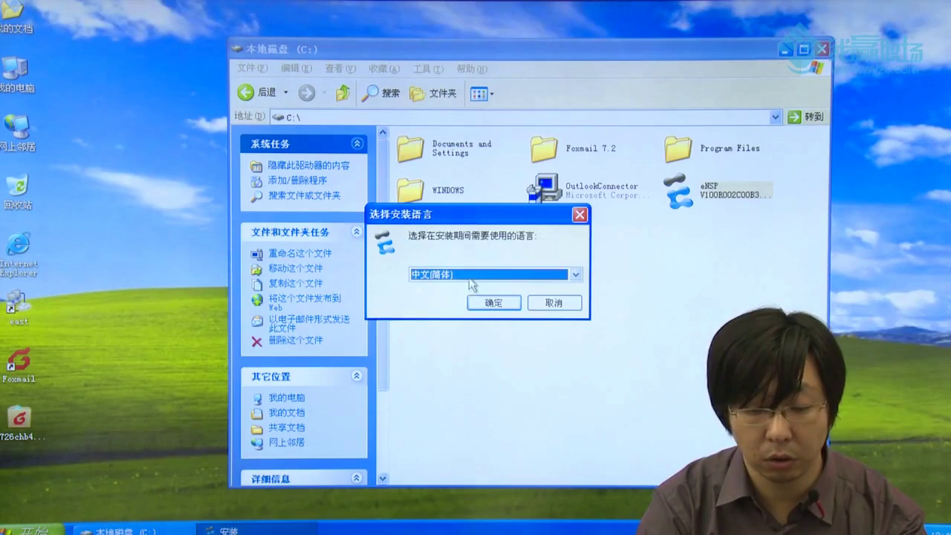
{"action": "left_click", "coordinate": [470, 279]}
{"action": "left_click", "coordinate": [469, 300]}
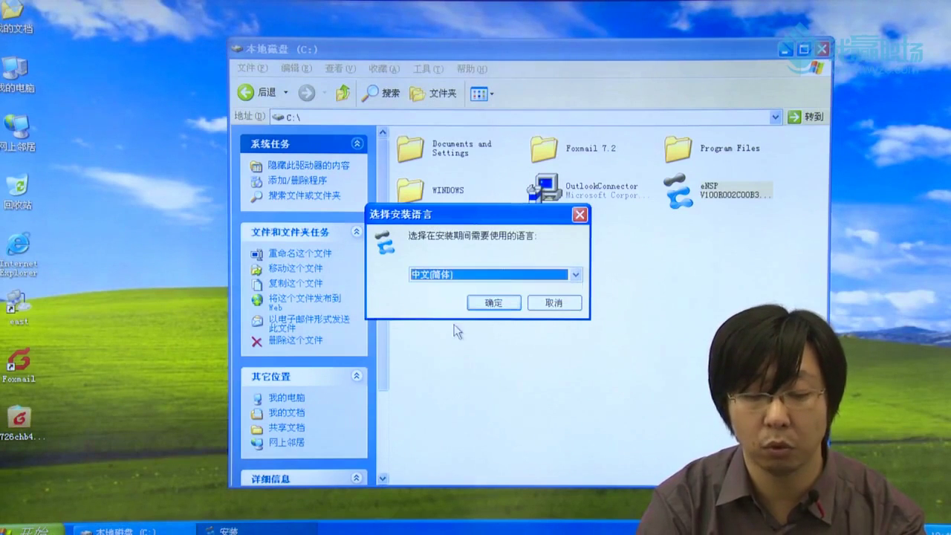
{"action": "left_click", "coordinate": [494, 302]}
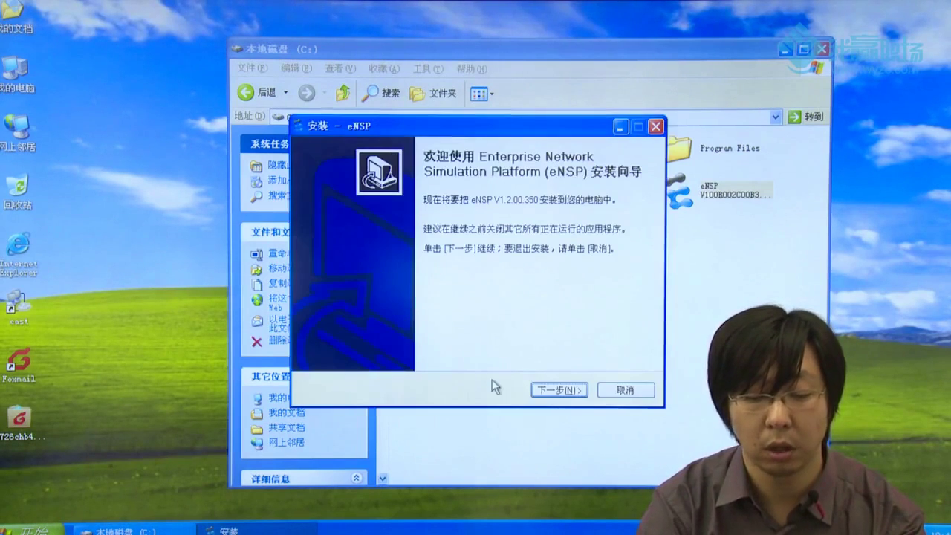
Proceed through the setup wizard, keeping the destination C:\Program Files\Huawei\eNSP and the Start menu folder eNSP
{"action": "left_click", "coordinate": [579, 392]}
{"action": "left_click", "coordinate": [446, 251]}
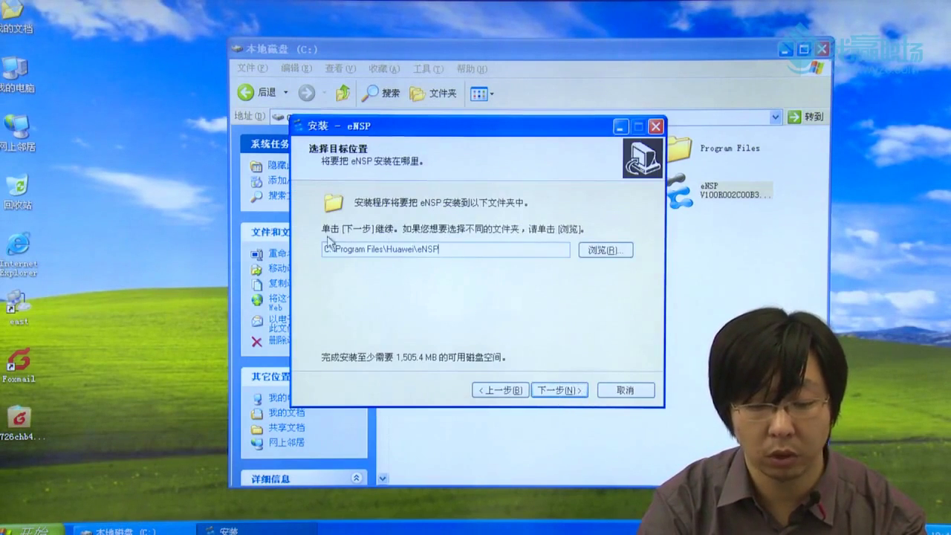
{"action": "left_click", "coordinate": [568, 393]}
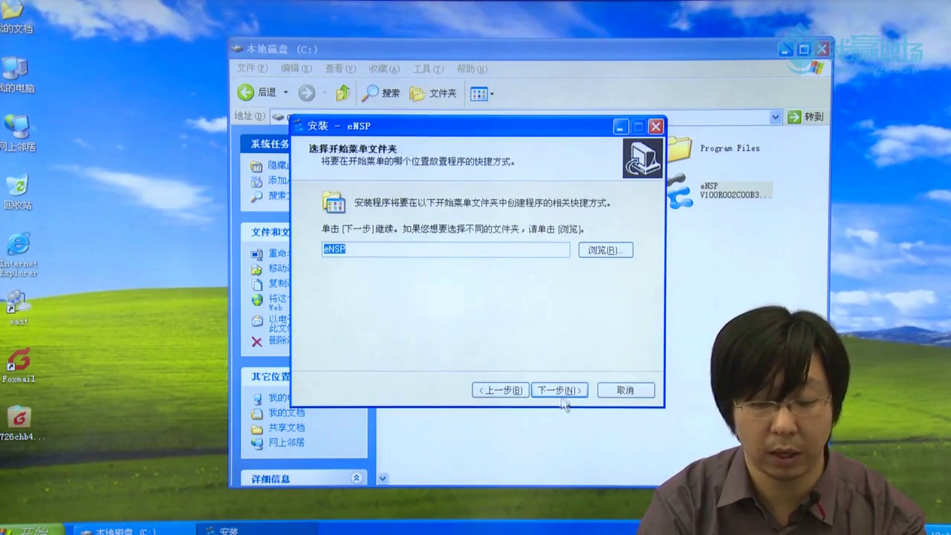
{"action": "left_click", "coordinate": [578, 394]}
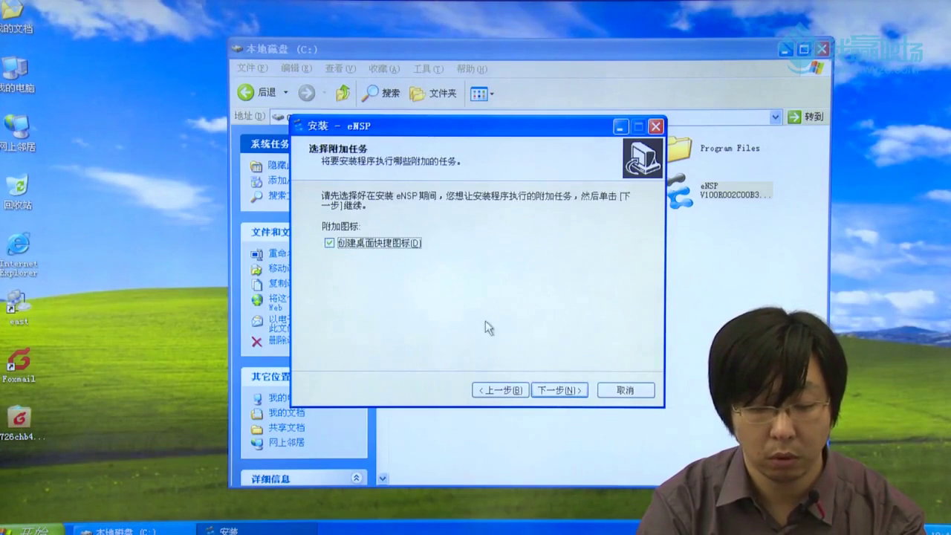
Proceed through setup with the desktop shortcut, WinPcap 4.1.3, Wireshark and VirtualBox 4.2.8 left selected
{"action": "left_click", "coordinate": [556, 394]}
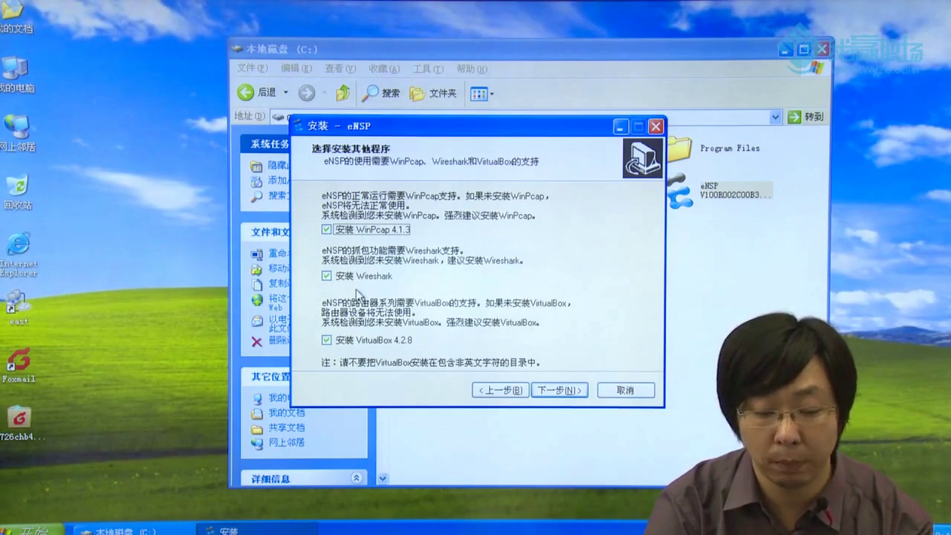
{"action": "left_click", "coordinate": [557, 390]}
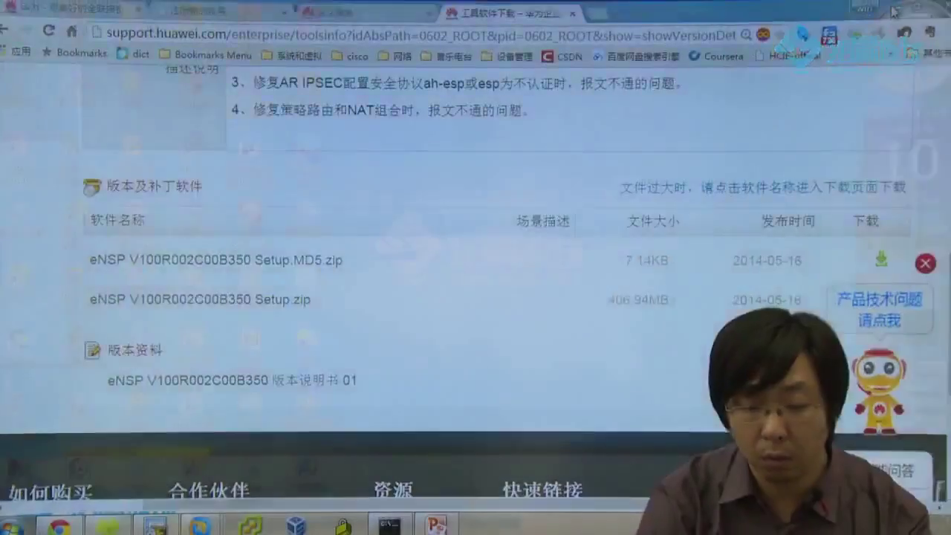
Minimize the browser on the host computer, launch eNSP from the desktop and maximize its window
{"action": "left_click", "coordinate": [894, 9]}
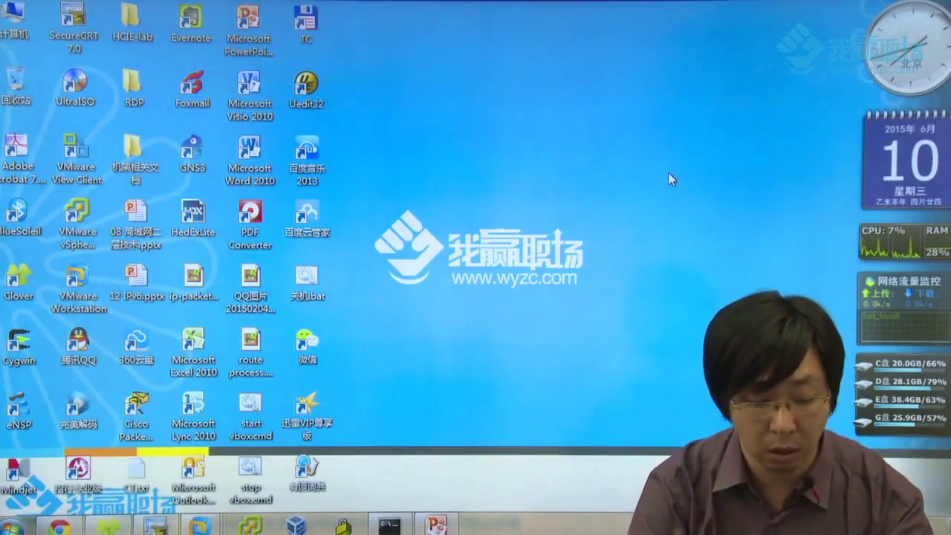
{"action": "double_click", "coordinate": [31, 429]}
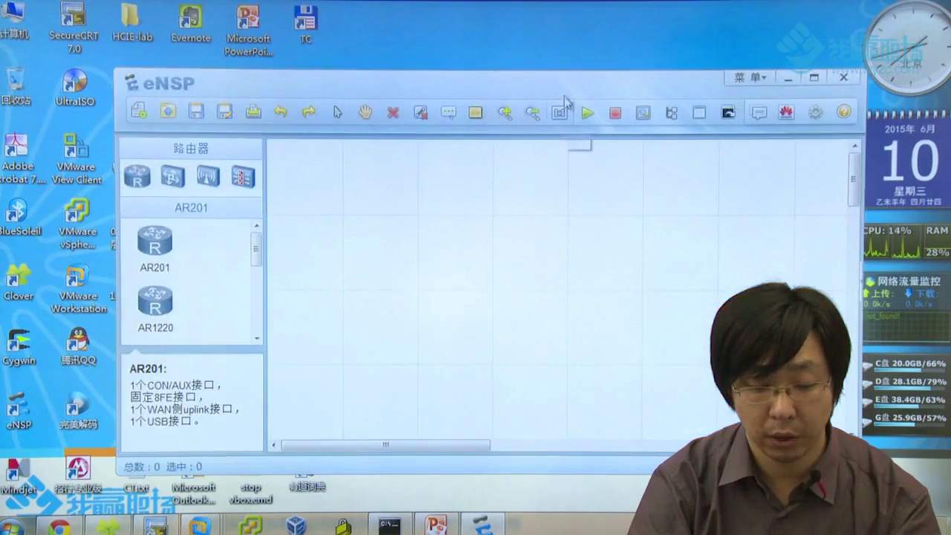
{"action": "double_click", "coordinate": [567, 89]}
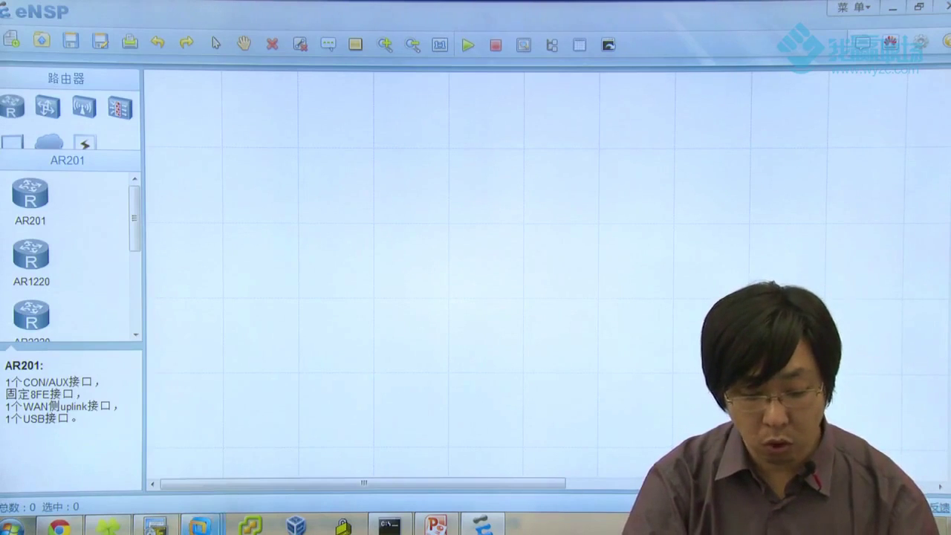
Switch to VMware Workstation, show the Normal virtual machine in full screen and minimize its drive C: window
{"action": "mouse_move", "coordinate": [251, 525]}
{"action": "left_click", "coordinate": [441, 445]}
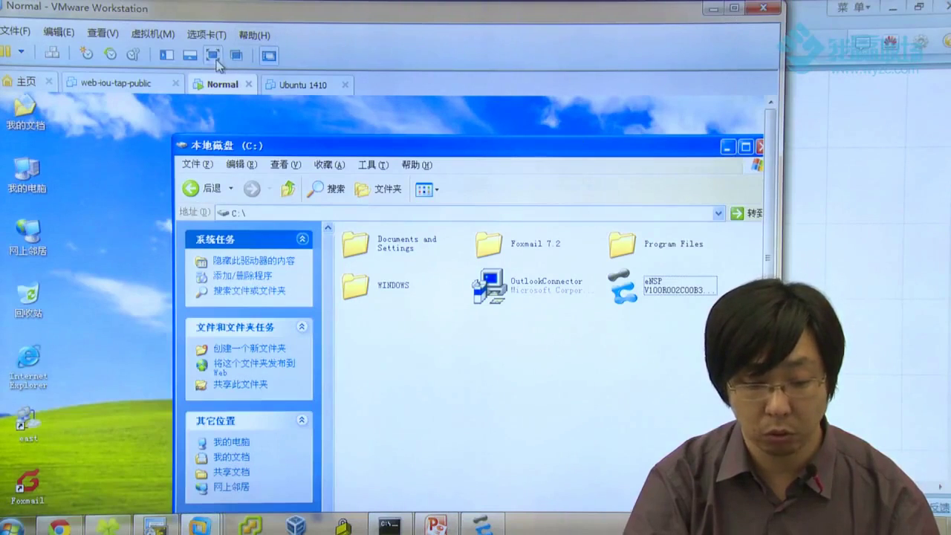
{"action": "left_click", "coordinate": [215, 57]}
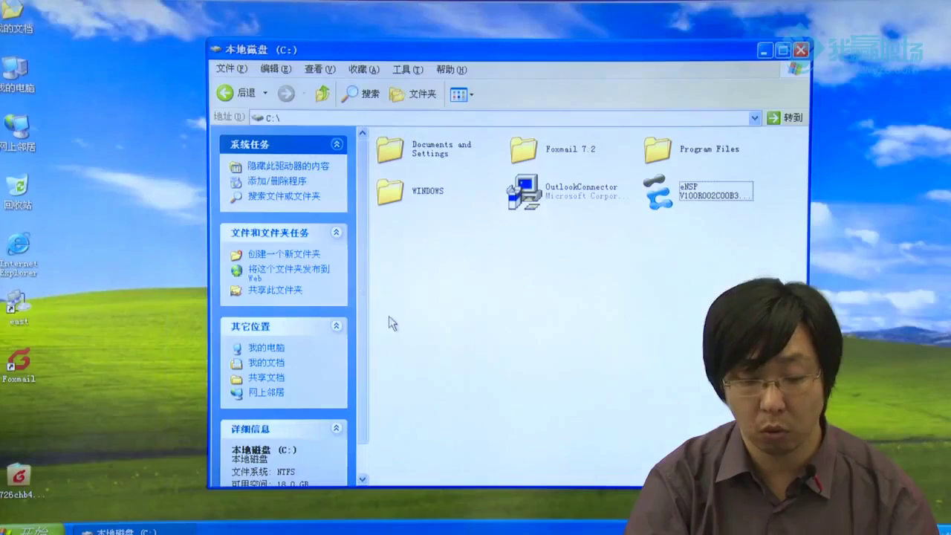
{"action": "left_click", "coordinate": [768, 50]}
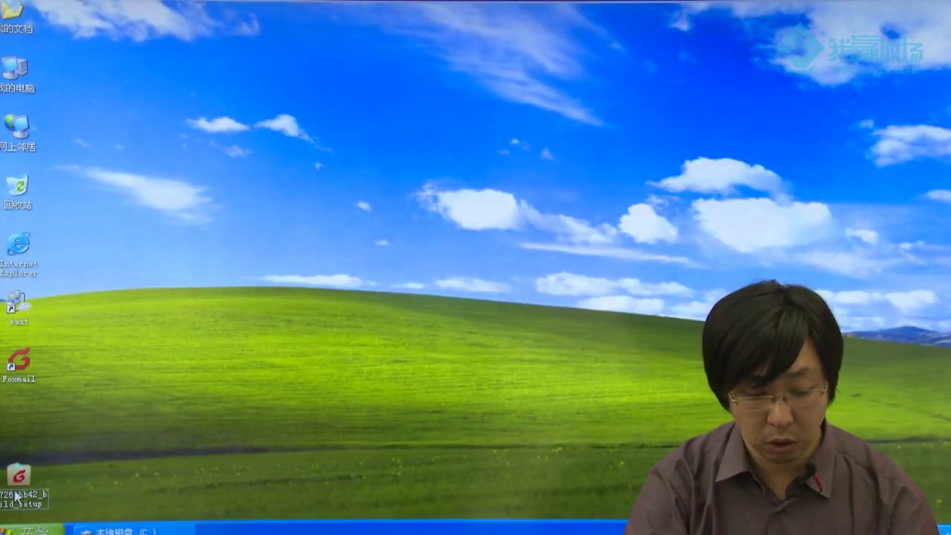
Open the Windows Firewall settings from the XP Control Panel and move the dialog aside to view its on/off state
{"action": "left_click", "coordinate": [56, 527]}
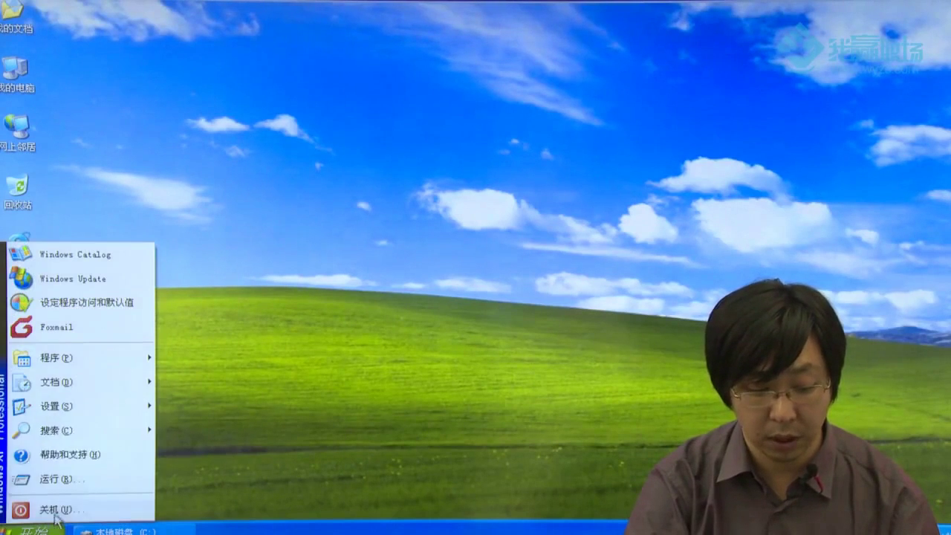
{"action": "mouse_move", "coordinate": [94, 413]}
{"action": "left_click", "coordinate": [269, 409]}
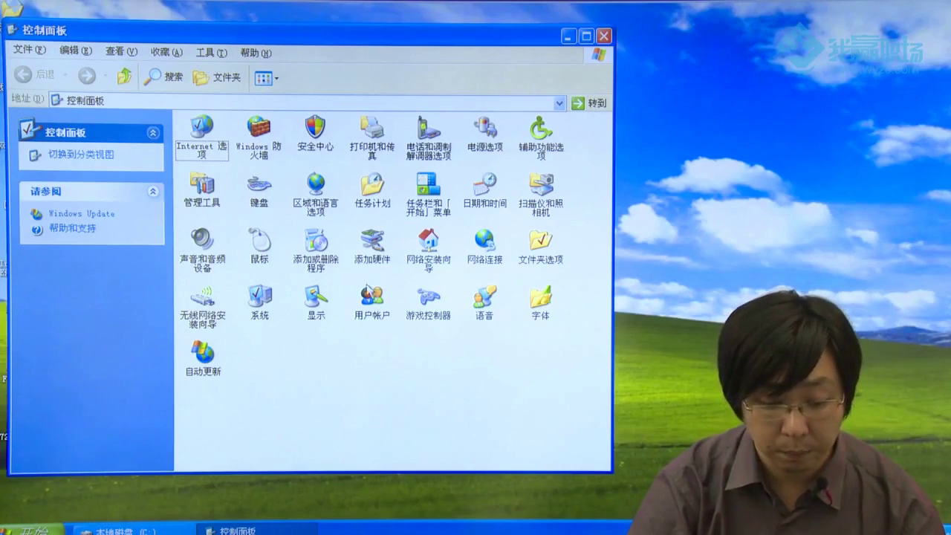
{"action": "double_click", "coordinate": [259, 138]}
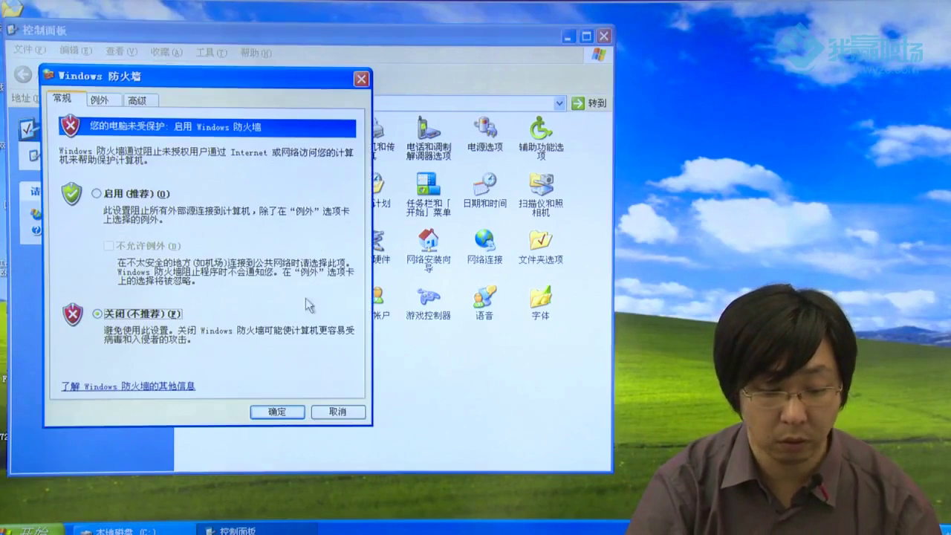
{"action": "left_click_drag", "start_coordinate": [244, 76], "coordinate": [518, 83]}
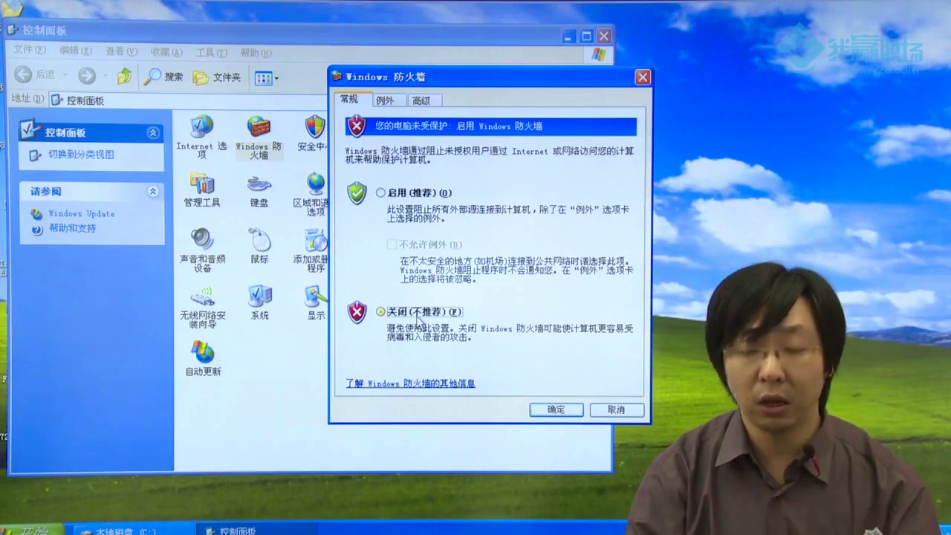
Examine the programs and services in the firewall's exceptions list, with the Control Panel window minimized
{"action": "left_click", "coordinate": [390, 103]}
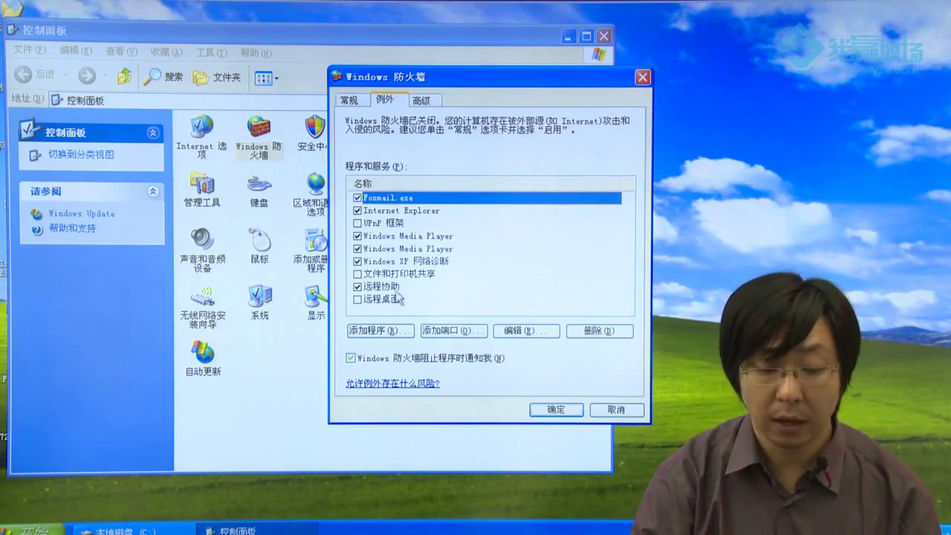
{"action": "left_click", "coordinate": [261, 375]}
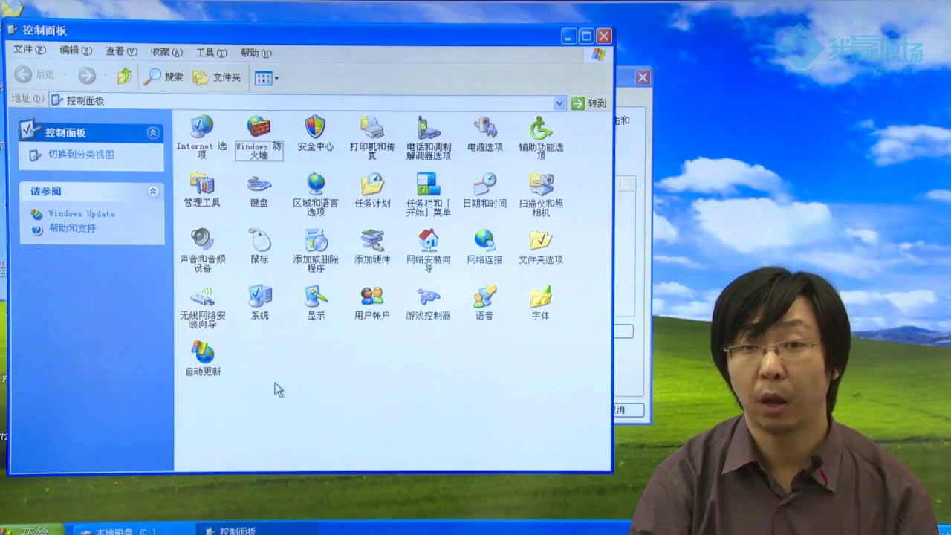
{"action": "left_click", "coordinate": [568, 36]}
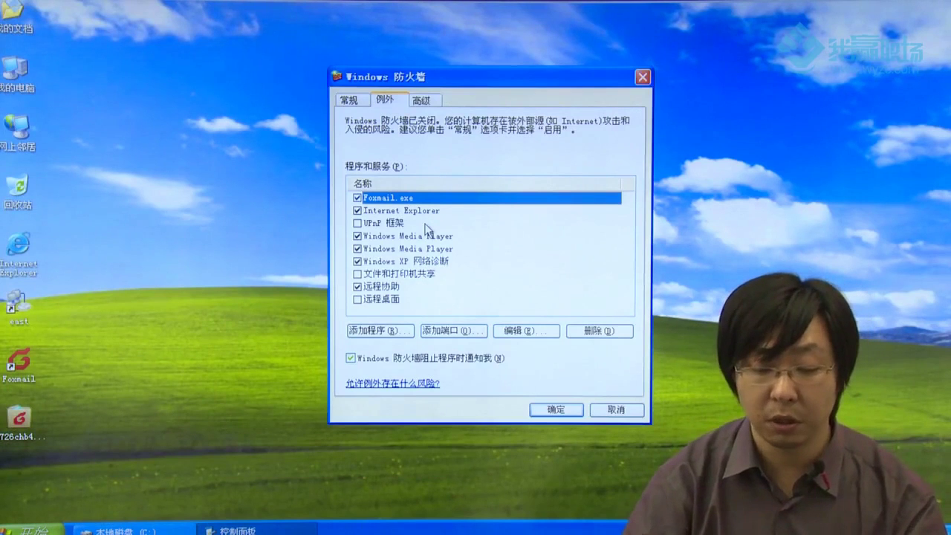
{"action": "left_click", "coordinate": [137, 437]}
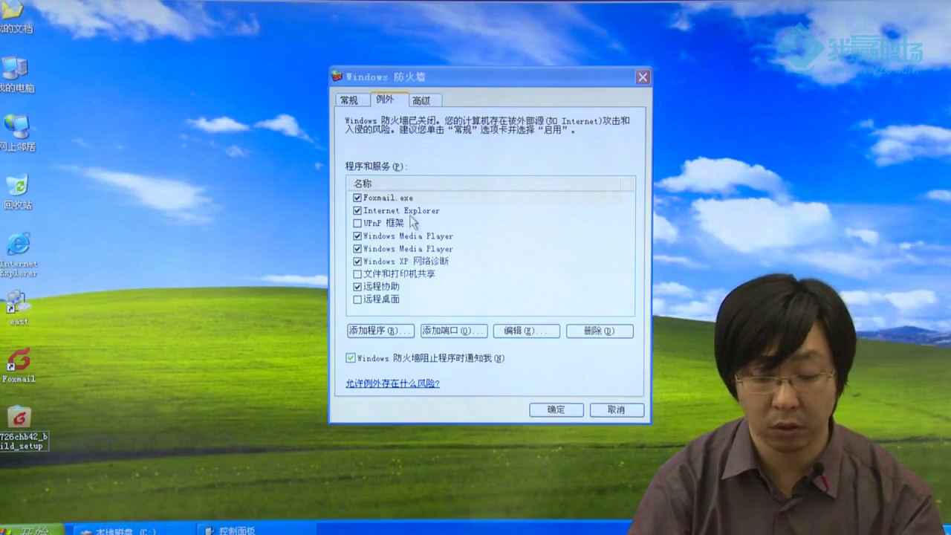
Look at how a program is added to the firewall exceptions, including browsing for an executable, and close the firewall settings without changes
{"action": "left_click", "coordinate": [380, 330]}
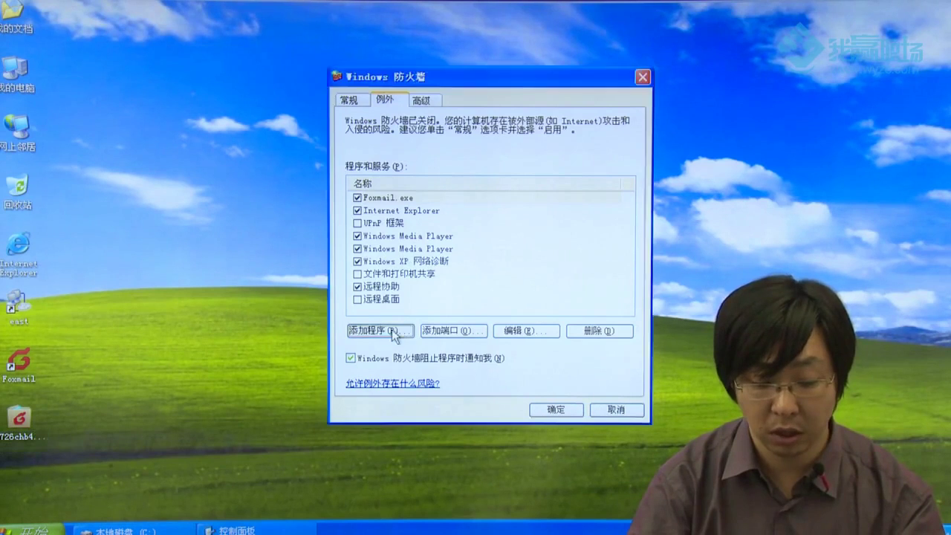
{"action": "scroll", "coordinate": [391, 183], "scroll_direction": "down", "scroll_amount": 3}
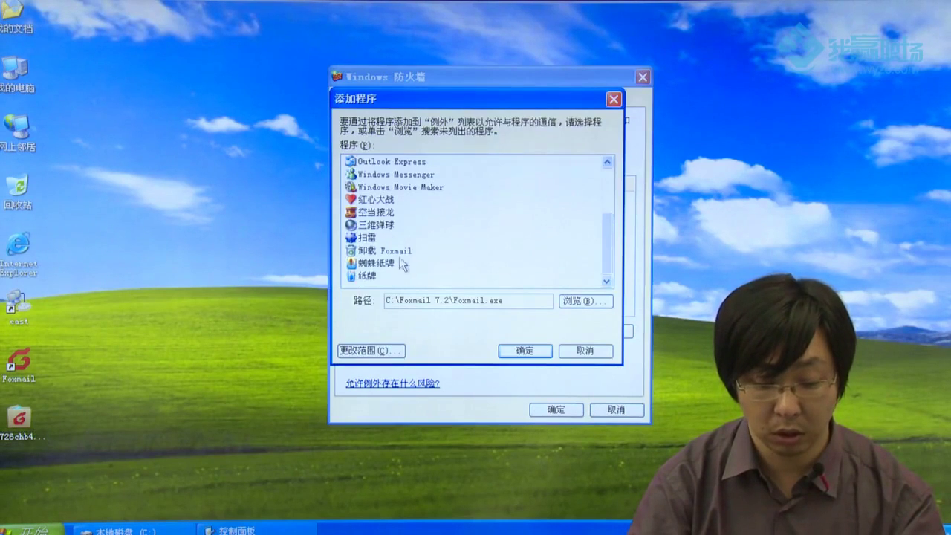
{"action": "left_click", "coordinate": [585, 300]}
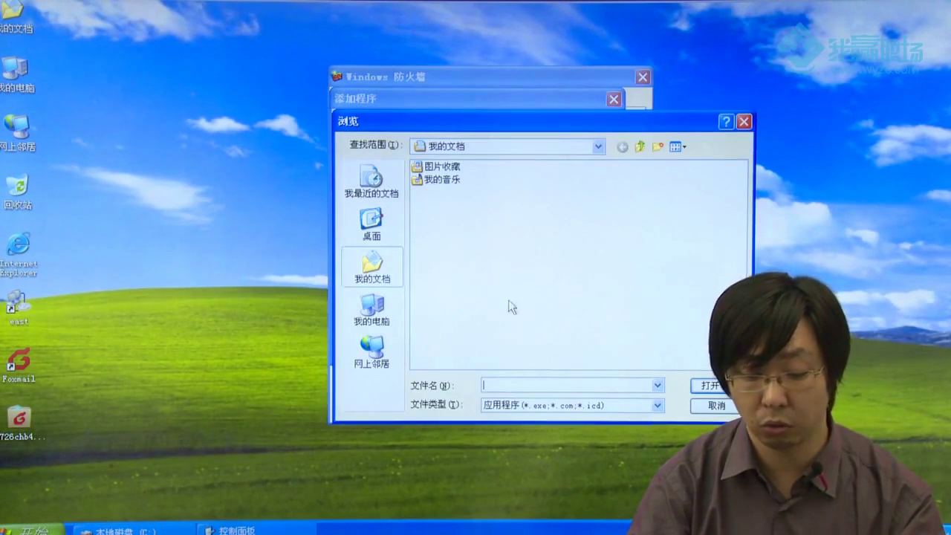
{"action": "left_click", "coordinate": [705, 409]}
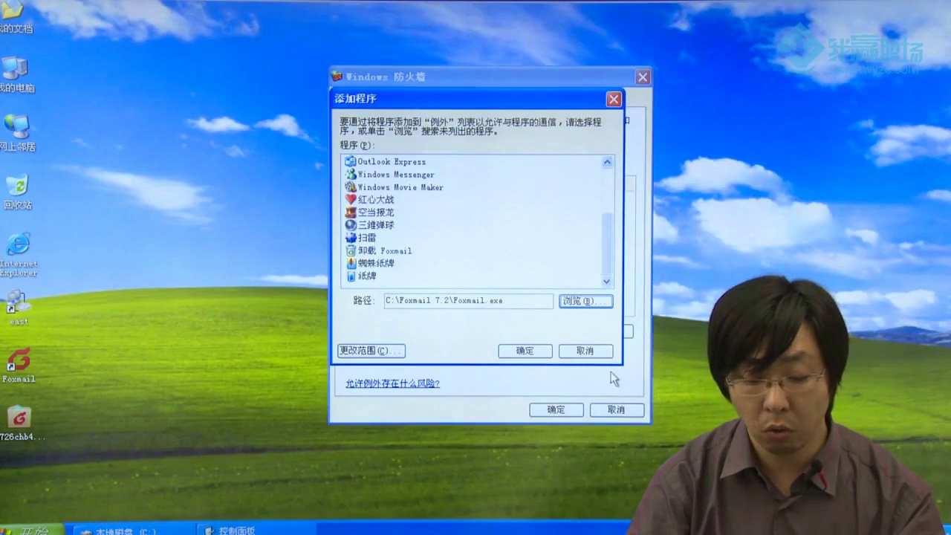
{"action": "key", "text": "Return"}
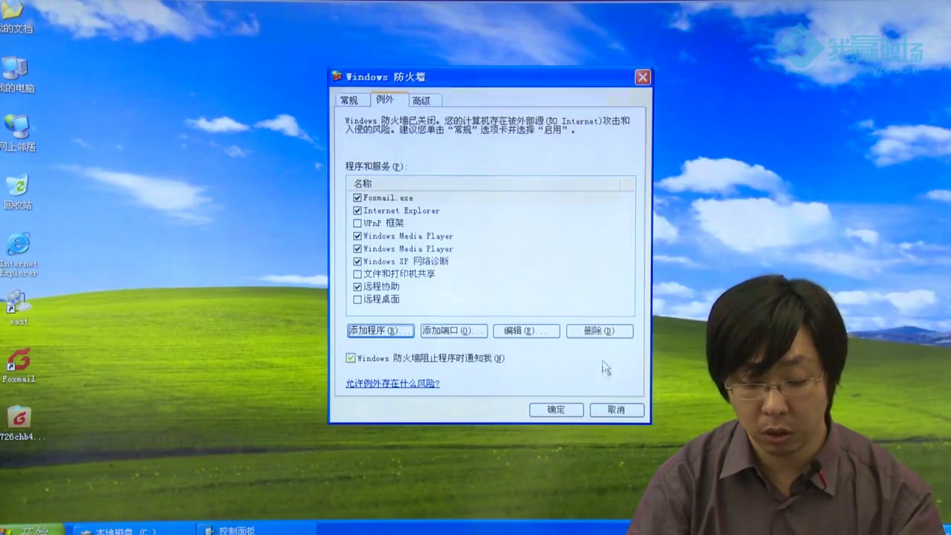
{"action": "left_click", "coordinate": [617, 410]}
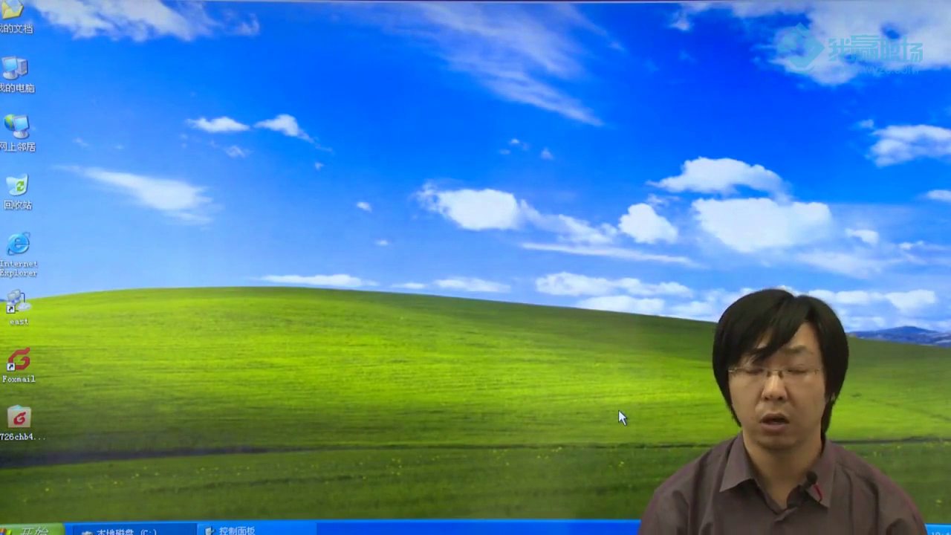
Leave the virtual machine's full-screen mode and minimize VMware Workstation to return to eNSP on the host
{"action": "mouse_move", "coordinate": [387, 4]}
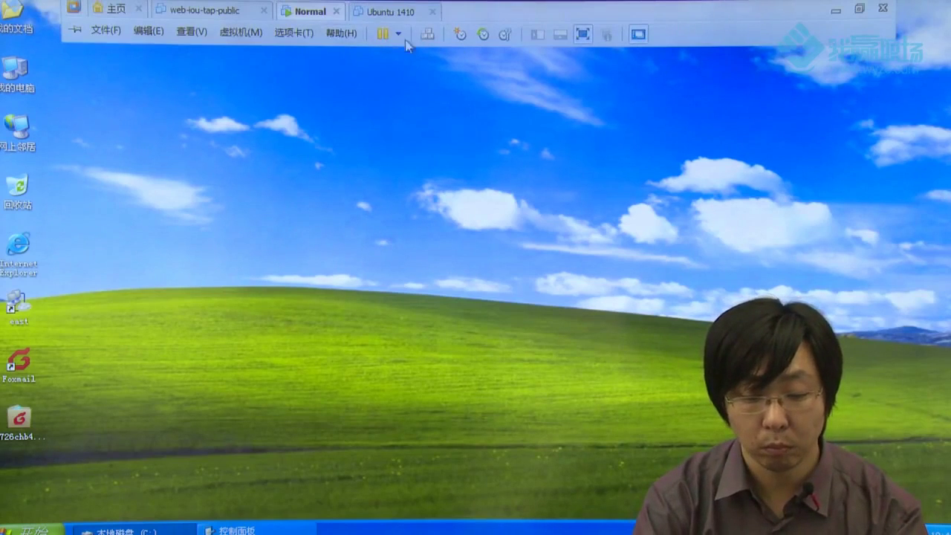
{"action": "left_click", "coordinate": [582, 34]}
{"action": "left_click", "coordinate": [711, 9]}
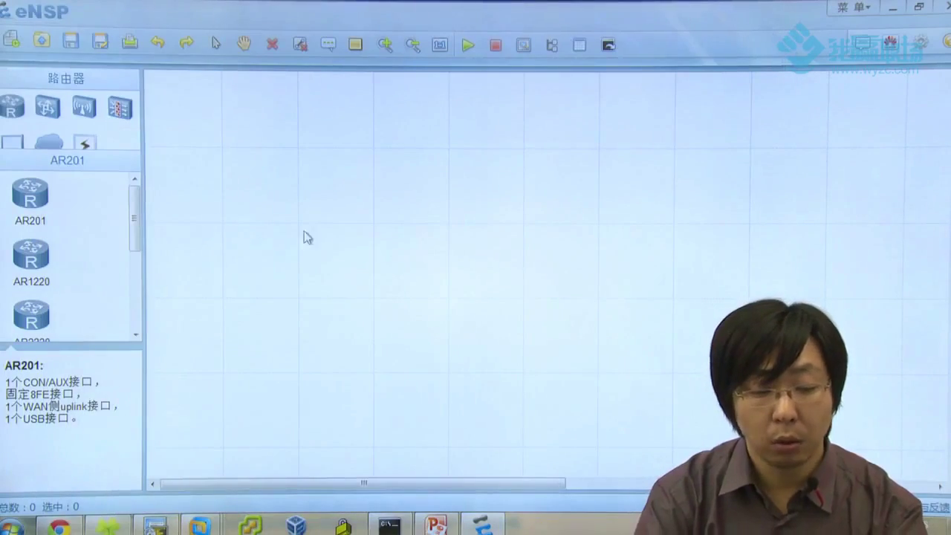
Open the eNSP options and review the interface, CLI, font and server settings, including the local Server IP
{"action": "left_click", "coordinate": [855, 7]}
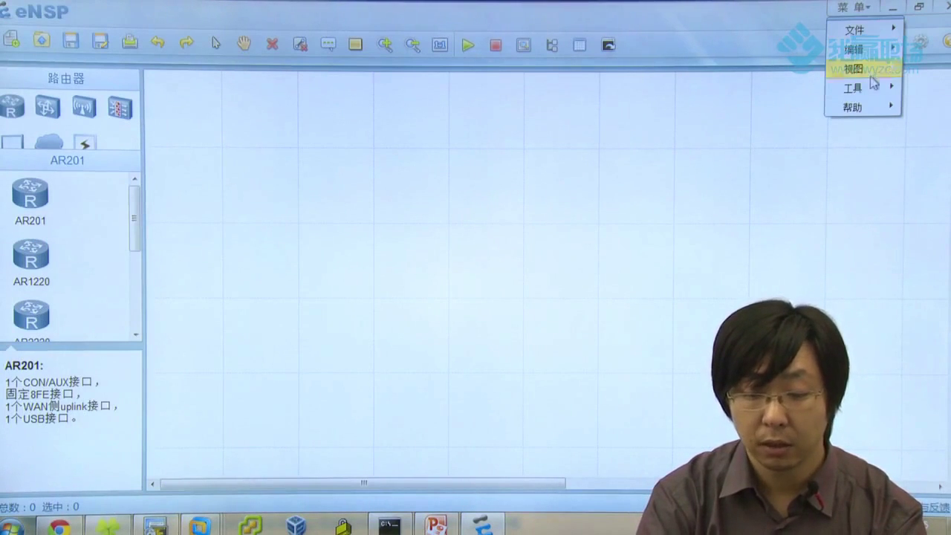
{"action": "mouse_move", "coordinate": [852, 87]}
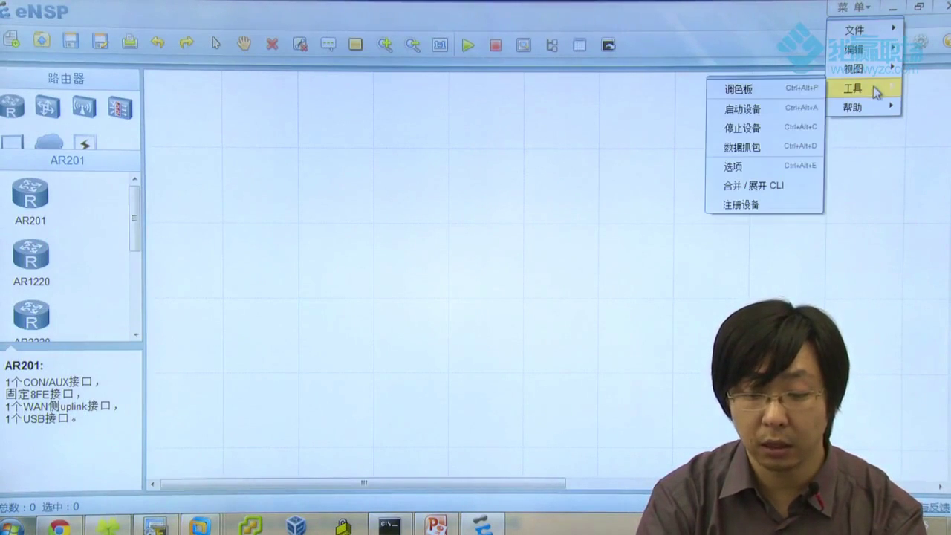
{"action": "left_click", "coordinate": [777, 176]}
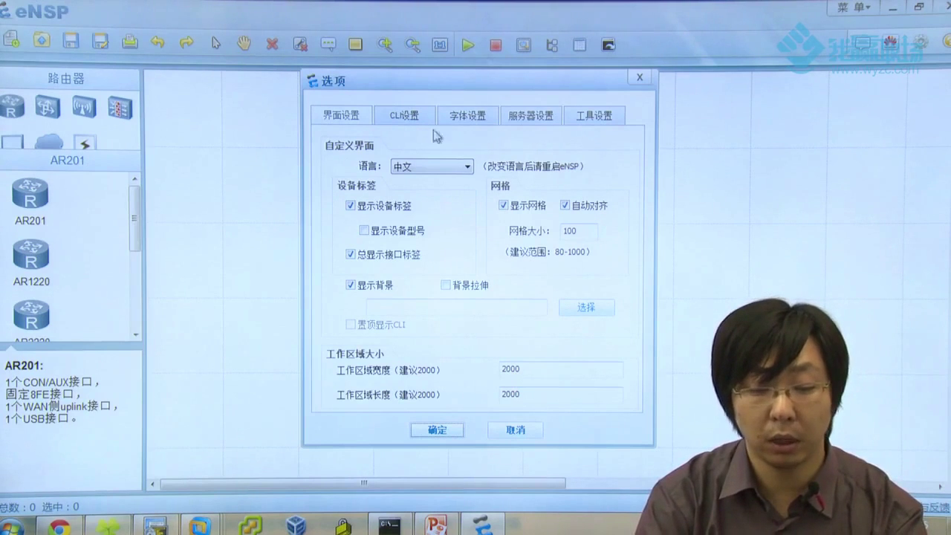
{"action": "left_click", "coordinate": [404, 125]}
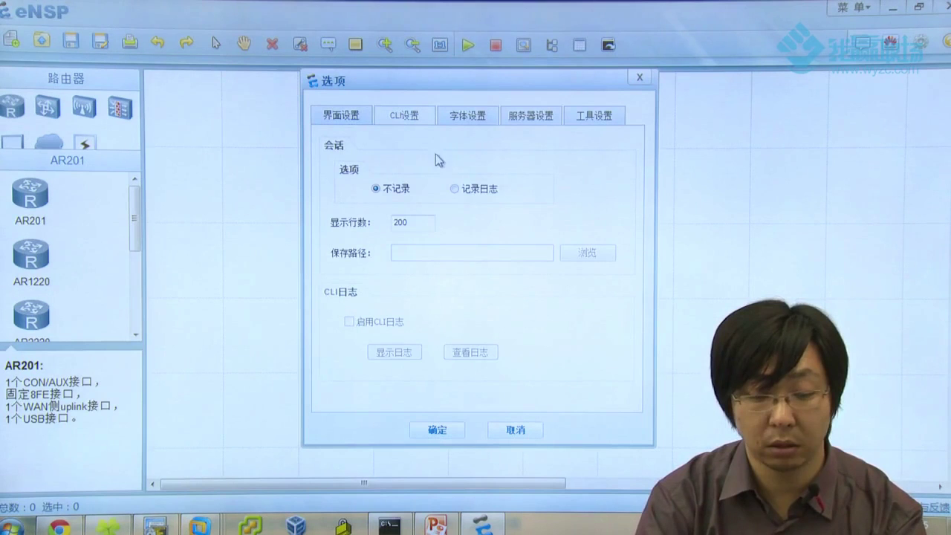
{"action": "left_click", "coordinate": [477, 119]}
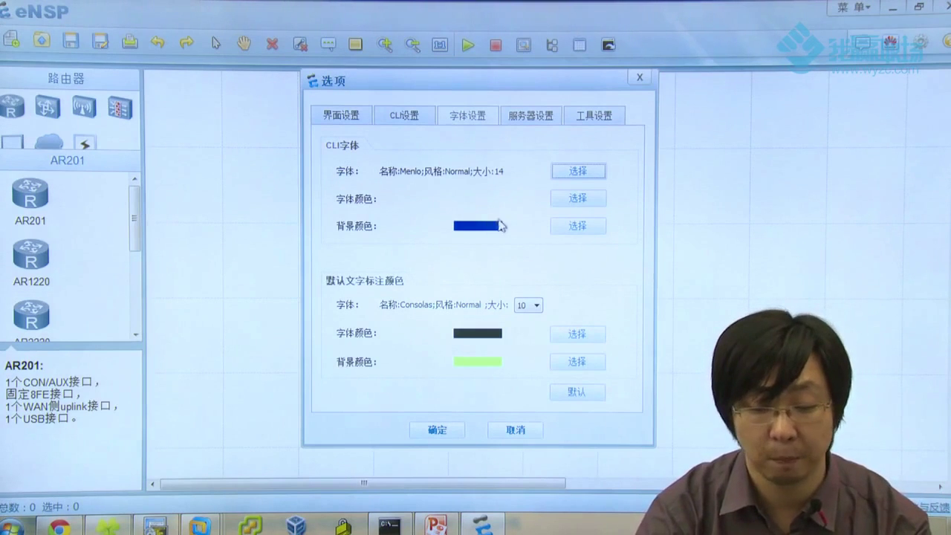
{"action": "left_click", "coordinate": [537, 116]}
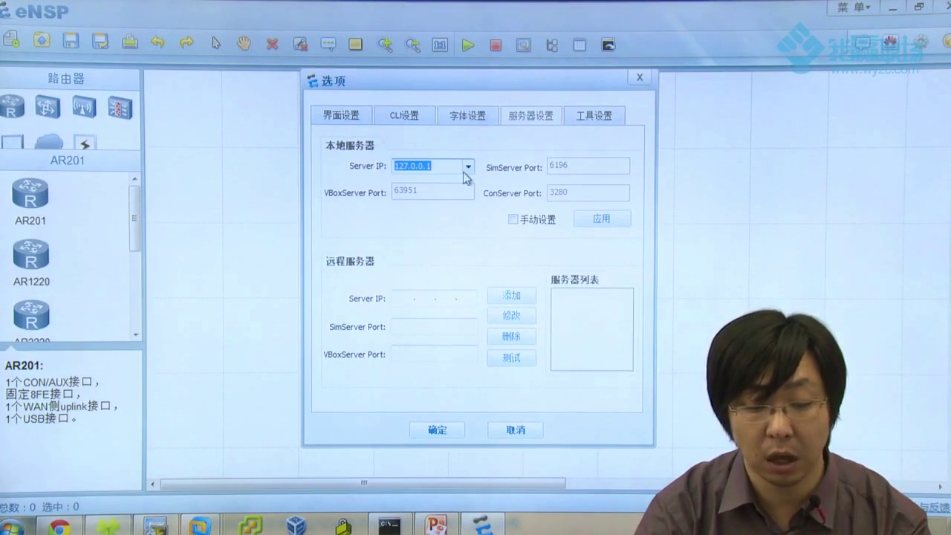
{"action": "left_click_drag", "start_coordinate": [435, 167], "coordinate": [403, 166]}
{"action": "left_click", "coordinate": [447, 170]}
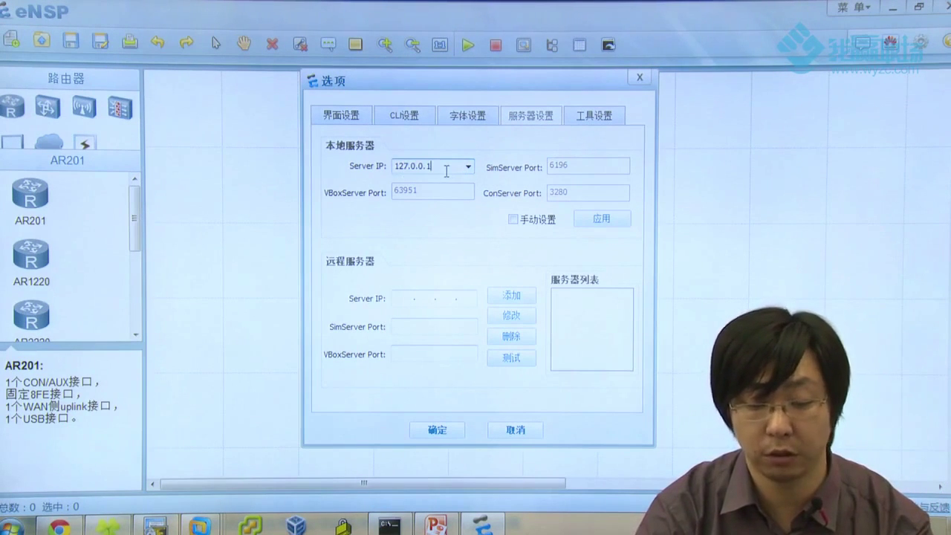
Examine the tool settings in the eNSP options, checking the remaining-memory limit and the VirtualBox program path
{"action": "left_click", "coordinate": [588, 121]}
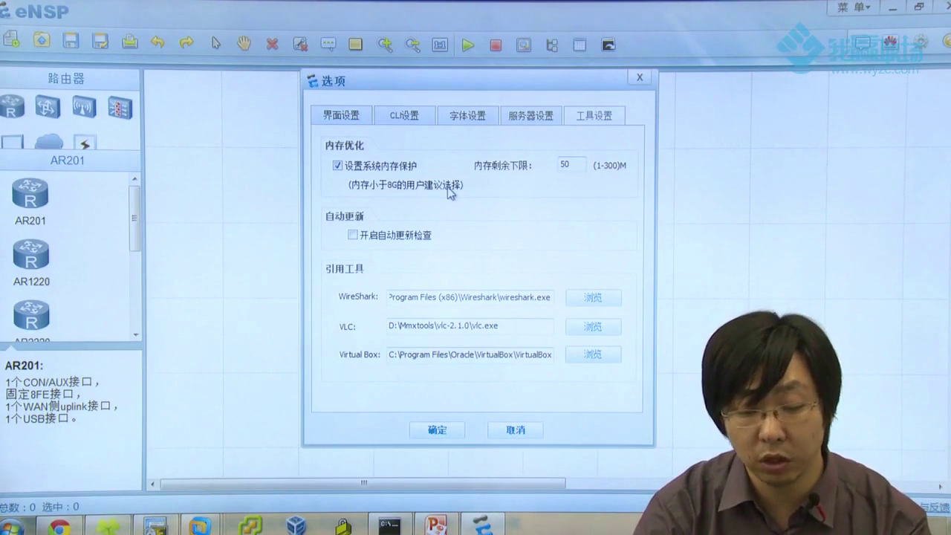
{"action": "double_click", "coordinate": [555, 166]}
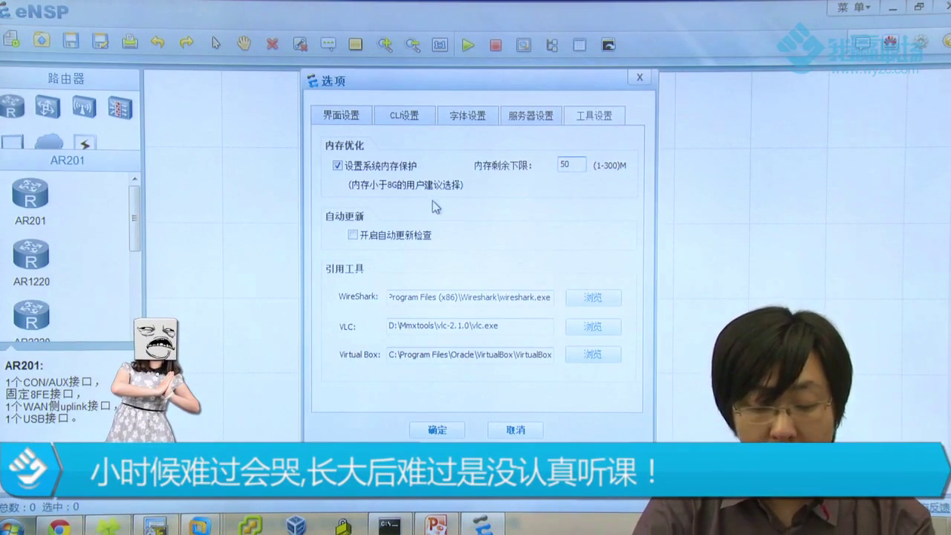
{"action": "left_click_drag", "start_coordinate": [404, 356], "coordinate": [546, 357]}
{"action": "left_click", "coordinate": [530, 357]}
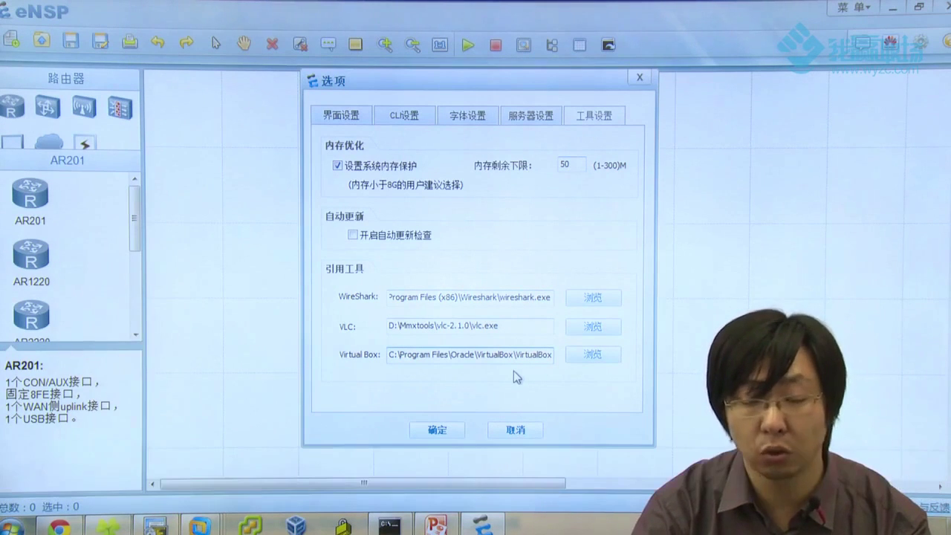
{"action": "left_click_drag", "start_coordinate": [389, 358], "coordinate": [533, 356]}
{"action": "left_click", "coordinate": [406, 360]}
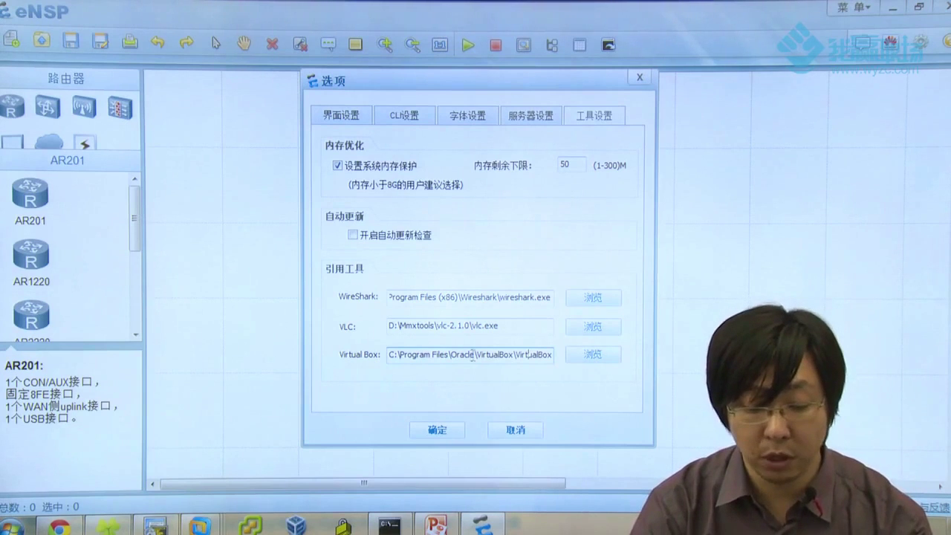
Examine the VirtualBox program path in the tool settings and how to browse for its executable, without choosing a file
{"action": "left_click_drag", "start_coordinate": [393, 357], "coordinate": [554, 355]}
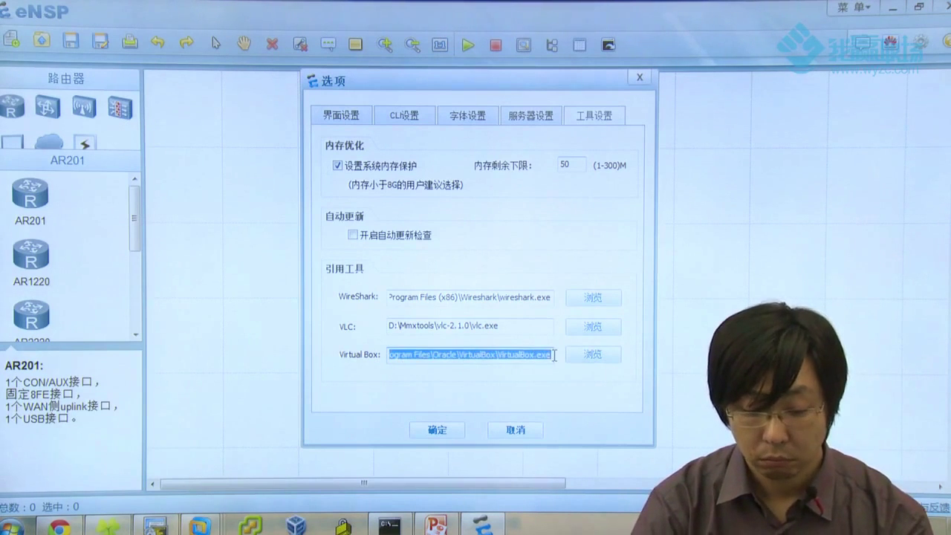
{"action": "left_click", "coordinate": [548, 357]}
{"action": "left_click_drag", "start_coordinate": [495, 361], "coordinate": [548, 360]}
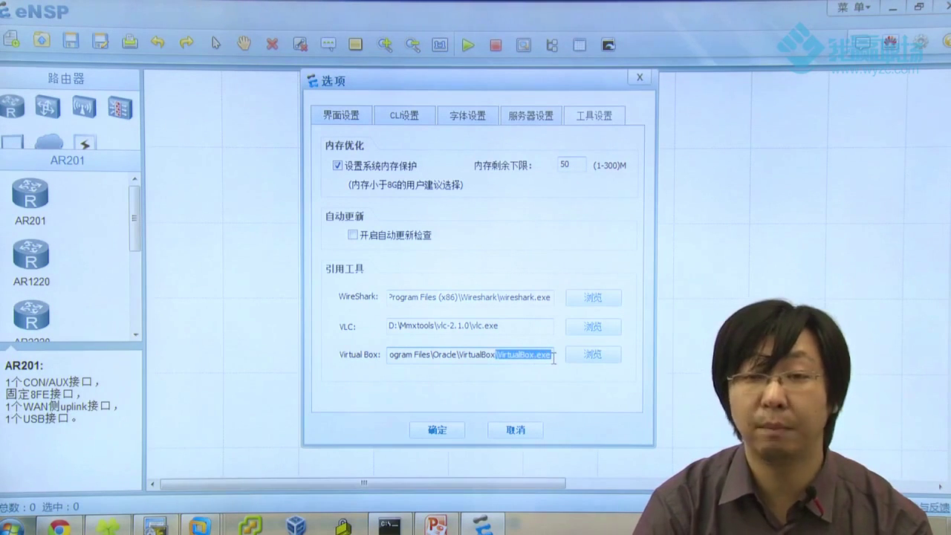
{"action": "left_click", "coordinate": [571, 358]}
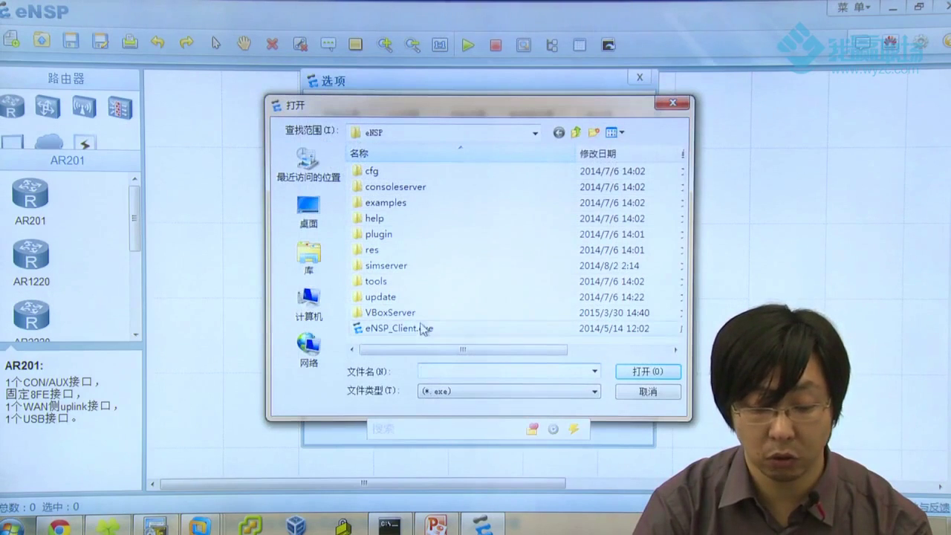
{"action": "left_click", "coordinate": [647, 391]}
Review the VirtualBox and VLC paths in the tool settings and close the options without saving
{"action": "left_click_drag", "start_coordinate": [514, 358], "coordinate": [356, 358]}
{"action": "left_click", "coordinate": [521, 360]}
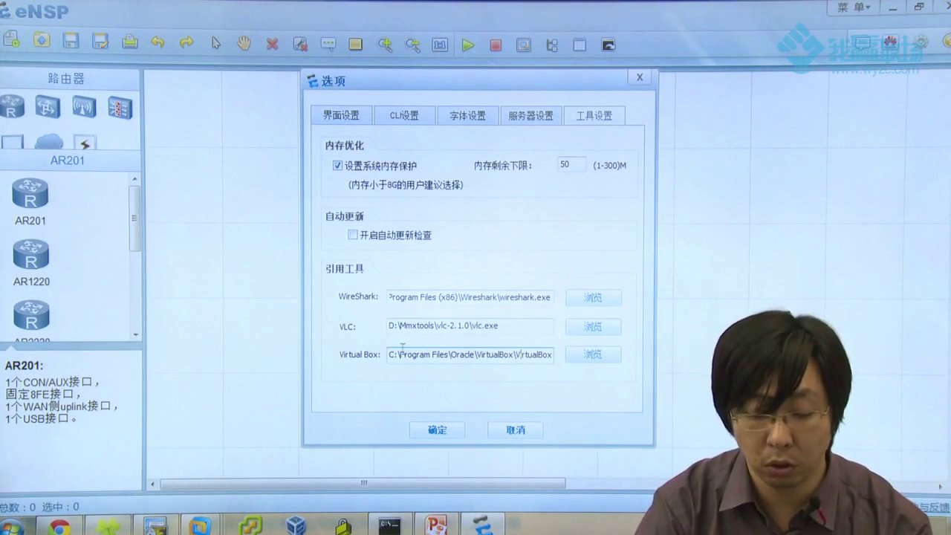
{"action": "left_click_drag", "start_coordinate": [389, 355], "coordinate": [553, 356]}
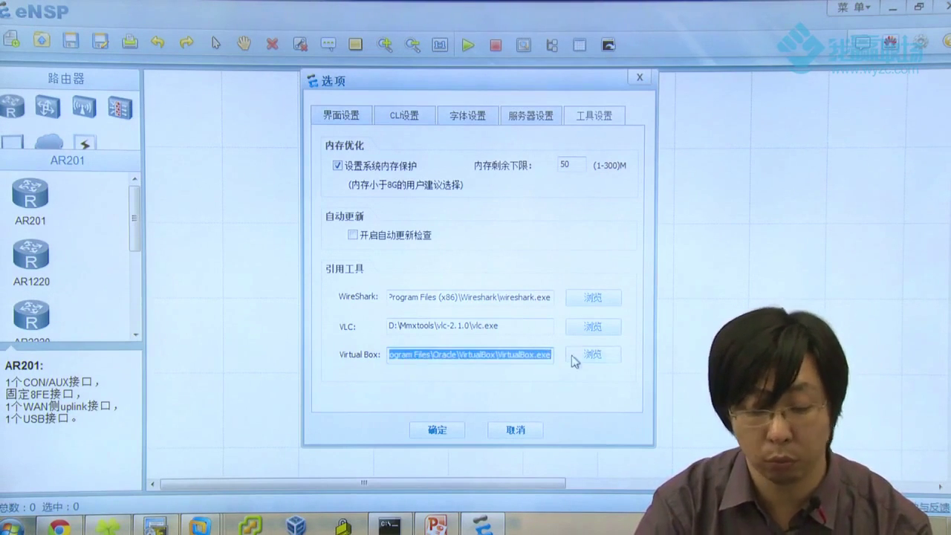
{"action": "left_click", "coordinate": [494, 324]}
{"action": "left_click_drag", "start_coordinate": [496, 297], "coordinate": [493, 346]}
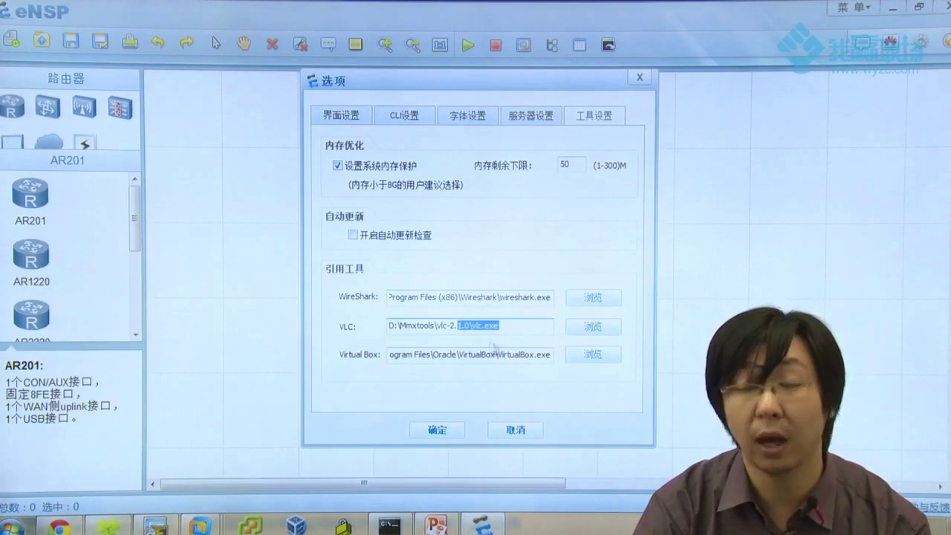
{"action": "left_click", "coordinate": [515, 430]}
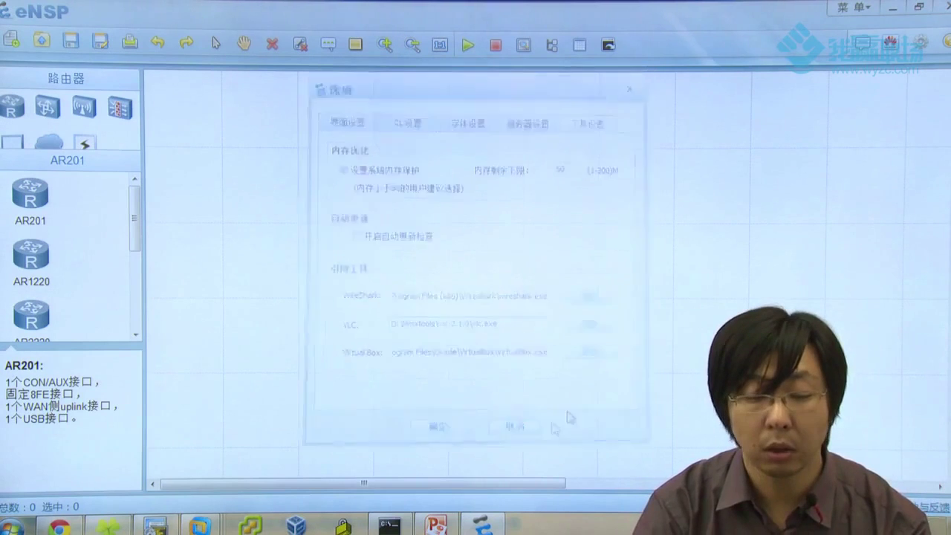
Look through the available router models in the device library, from AR201 to the generic Router, reading their descriptions
{"action": "left_click_drag", "start_coordinate": [602, 211], "coordinate": [679, 277]}
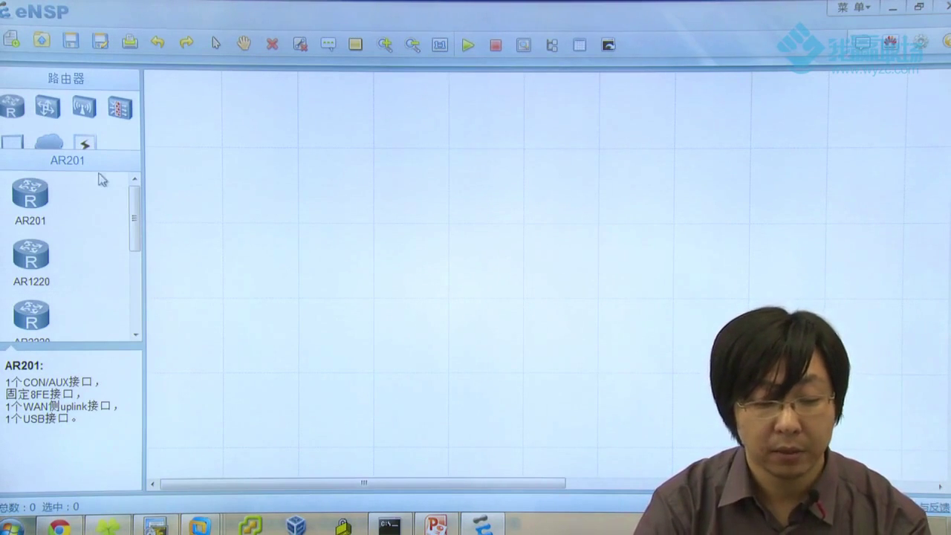
{"action": "mouse_move", "coordinate": [135, 204]}
{"action": "left_mouse_down"}
{"action": "mouse_move", "coordinate": [136, 225]}
{"action": "mouse_move", "coordinate": [133, 200]}
{"action": "left_mouse_up"}
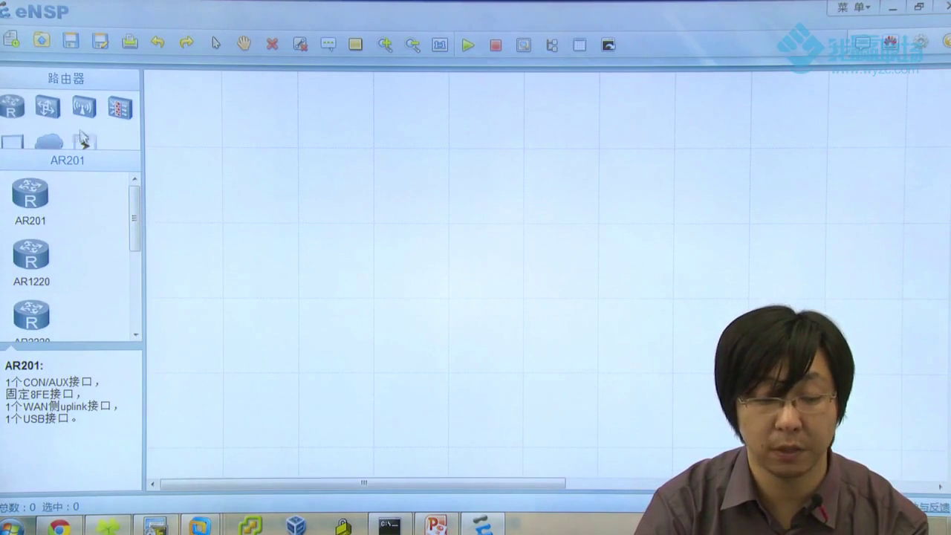
{"action": "left_click", "coordinate": [12, 111]}
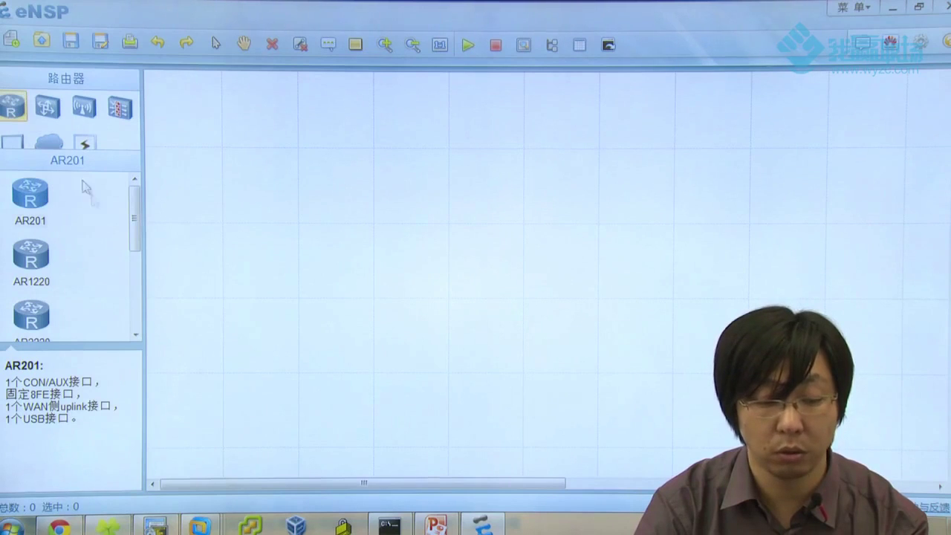
{"action": "scroll", "coordinate": [135, 245], "scroll_direction": "down", "scroll_amount": 1}
{"action": "left_click_drag", "start_coordinate": [133, 242], "coordinate": [141, 339]}
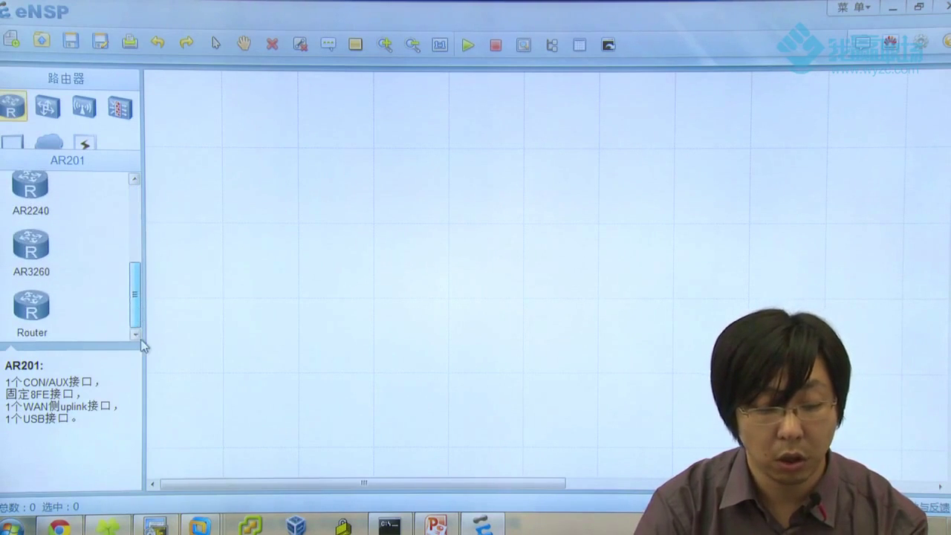
{"action": "left_click", "coordinate": [28, 314]}
{"action": "left_click_drag", "start_coordinate": [140, 247], "coordinate": [136, 193]}
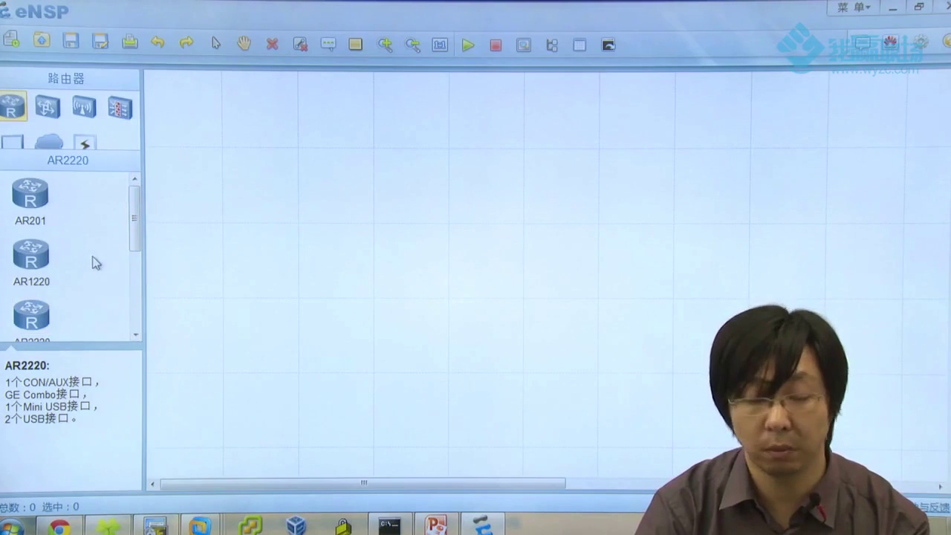
{"action": "left_click_drag", "start_coordinate": [136, 237], "coordinate": [138, 263]}
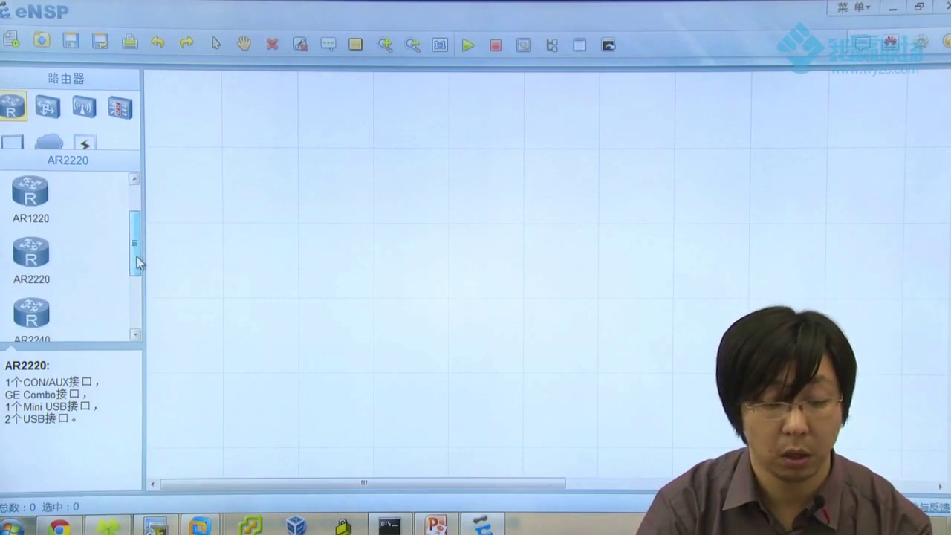
{"action": "scroll", "coordinate": [34, 266], "scroll_direction": "up", "scroll_amount": 1}
Place four AR2220 routers in a horizontal row on the canvas, leaving a gap between the first and the other three
{"action": "mouse_move", "coordinate": [34, 261]}
{"action": "left_mouse_down"}
{"action": "mouse_move", "coordinate": [237, 243]}
{"action": "mouse_move", "coordinate": [242, 220]}
{"action": "mouse_move", "coordinate": [37, 261]}
{"action": "left_mouse_up"}
{"action": "left_click_drag", "start_coordinate": [32, 320], "coordinate": [316, 227]}
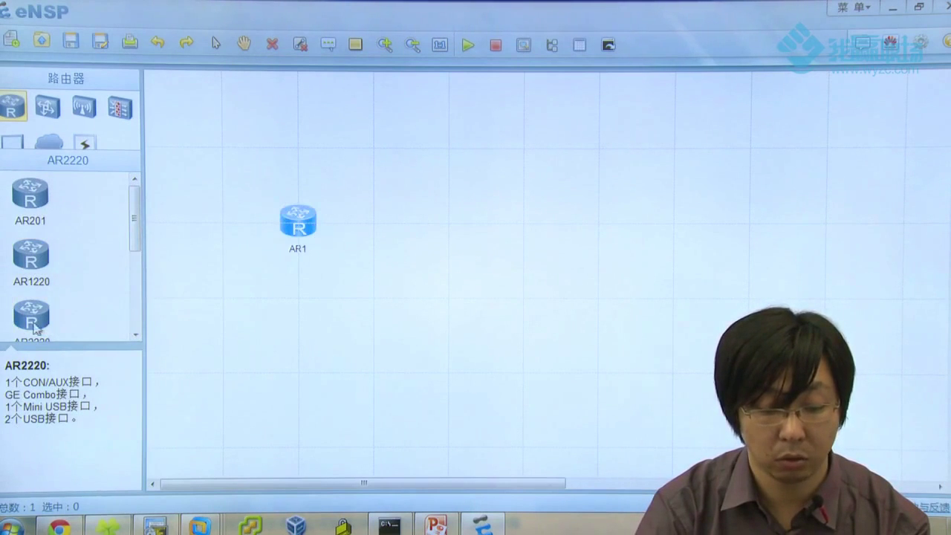
{"action": "left_click_drag", "start_coordinate": [137, 231], "coordinate": [136, 262]}
{"action": "left_click_drag", "start_coordinate": [46, 274], "coordinate": [81, 255]}
{"action": "scroll", "coordinate": [74, 259], "scroll_direction": "up", "scroll_amount": 1}
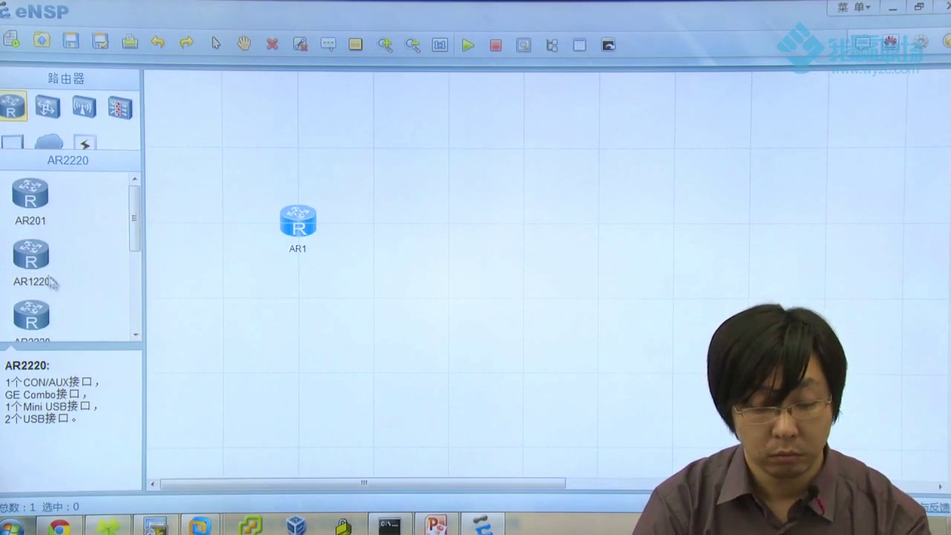
{"action": "left_click_drag", "start_coordinate": [34, 332], "coordinate": [182, 350]}
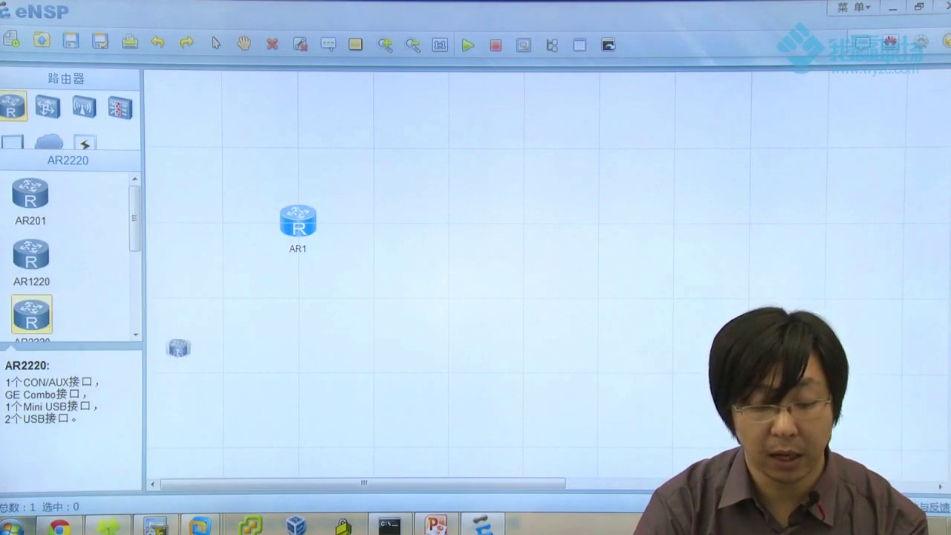
{"action": "left_click", "coordinate": [447, 223]}
{"action": "left_click", "coordinate": [522, 223]}
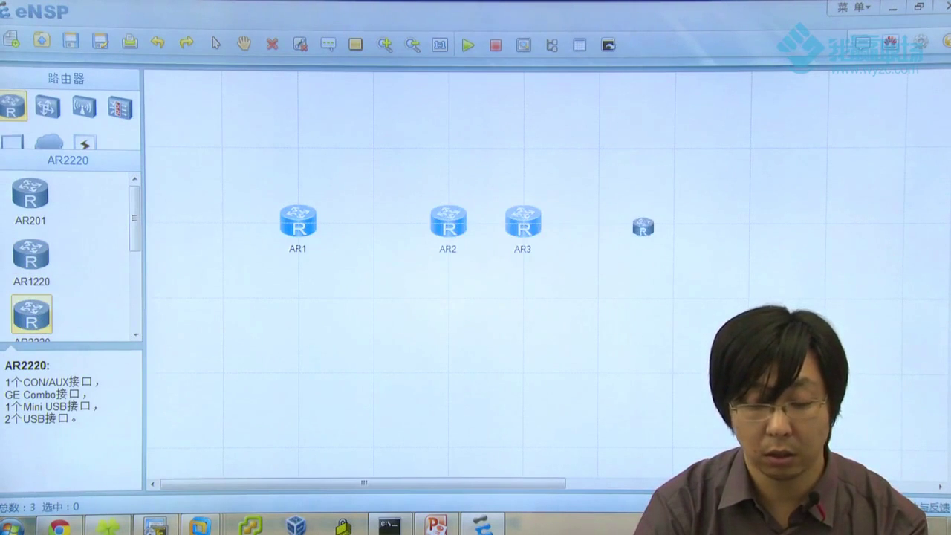
{"action": "left_click", "coordinate": [598, 222]}
{"action": "right_click", "coordinate": [616, 230]}
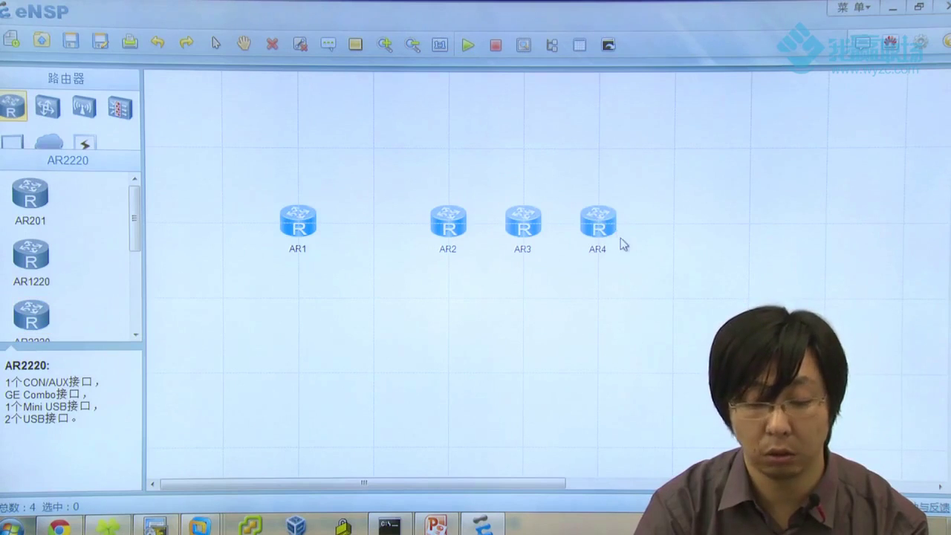
Select all four routers and move them together up by one grid row
{"action": "left_click_drag", "start_coordinate": [668, 271], "coordinate": [254, 163]}
{"action": "left_click_drag", "start_coordinate": [325, 235], "coordinate": [301, 156]}
{"action": "left_click", "coordinate": [429, 308]}
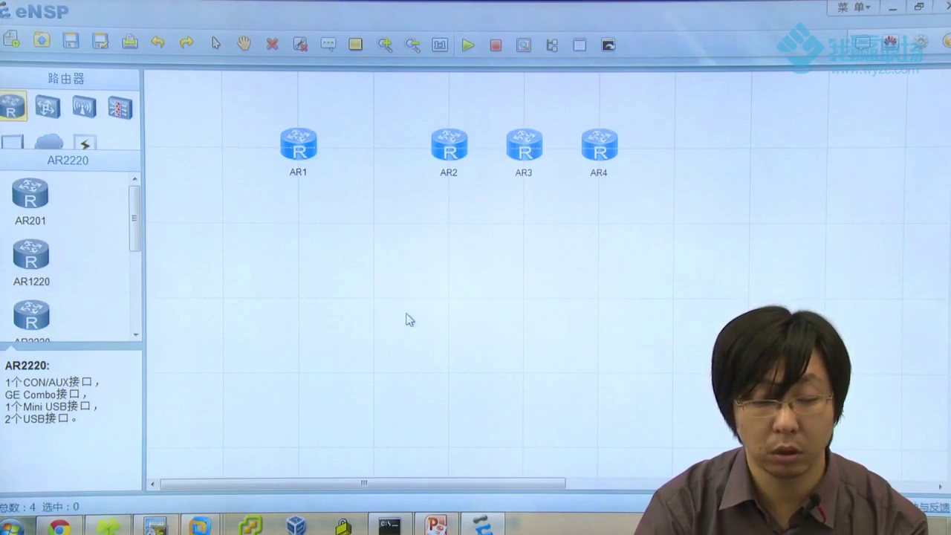
Examine the switch, wireless LAN and firewall device categories, reading the descriptions of the S5700, S3700, AC6005 and USG5500
{"action": "left_click", "coordinate": [52, 114]}
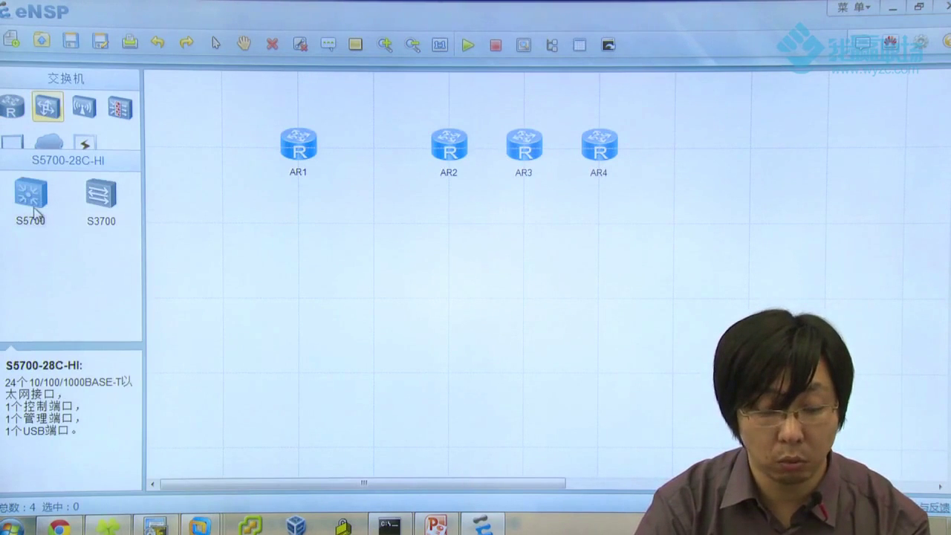
{"action": "mouse_move", "coordinate": [108, 212]}
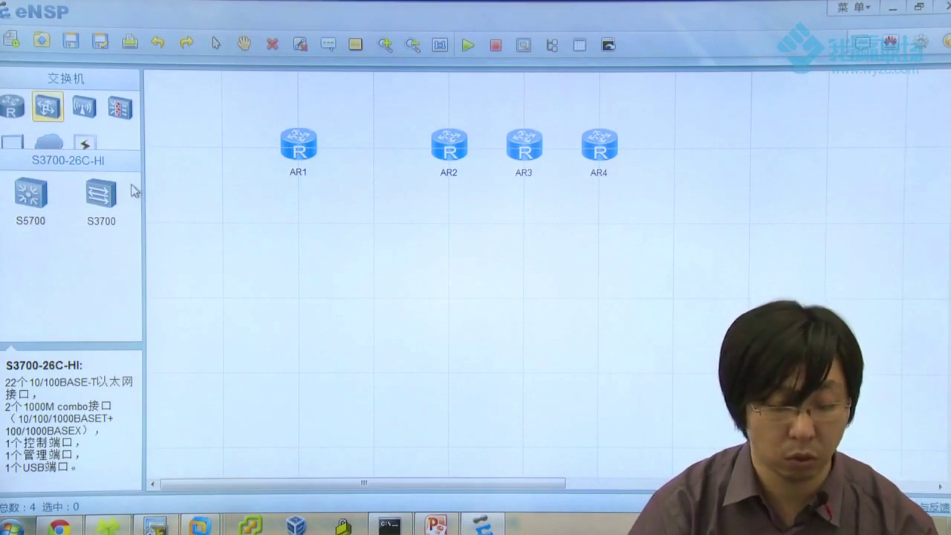
{"action": "mouse_move", "coordinate": [34, 203]}
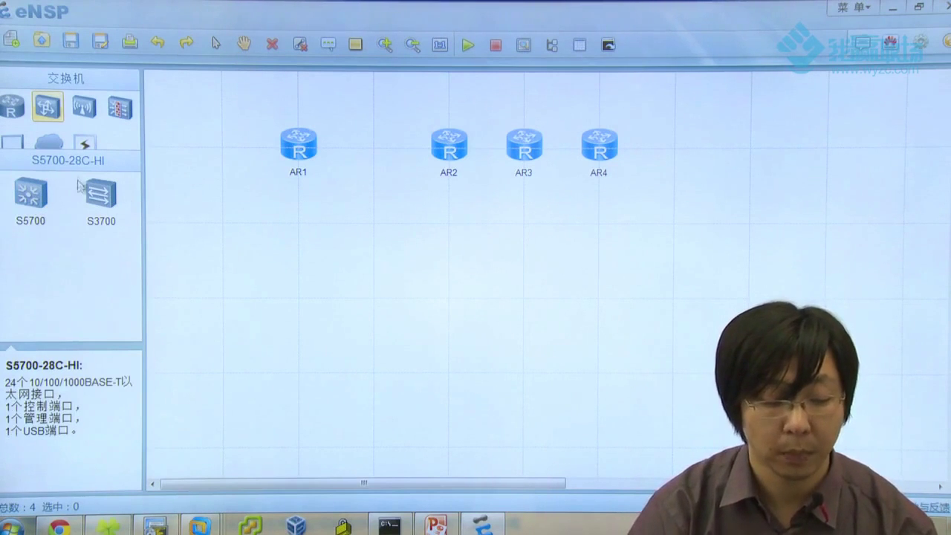
{"action": "left_click", "coordinate": [90, 117]}
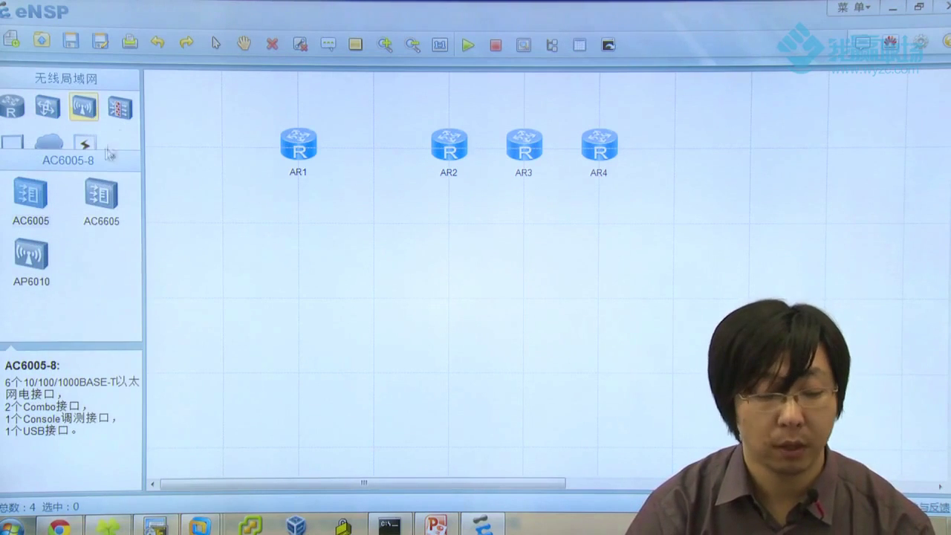
{"action": "left_click", "coordinate": [121, 105]}
{"action": "left_click", "coordinate": [50, 220]}
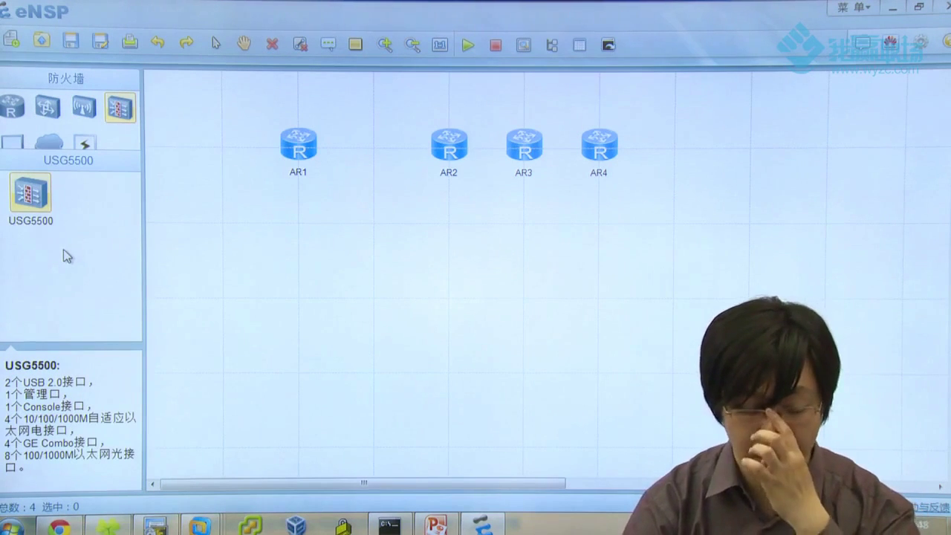
Place a PC from the terminal devices on the canvas, below and to the left of AR1
{"action": "left_click", "coordinate": [21, 142]}
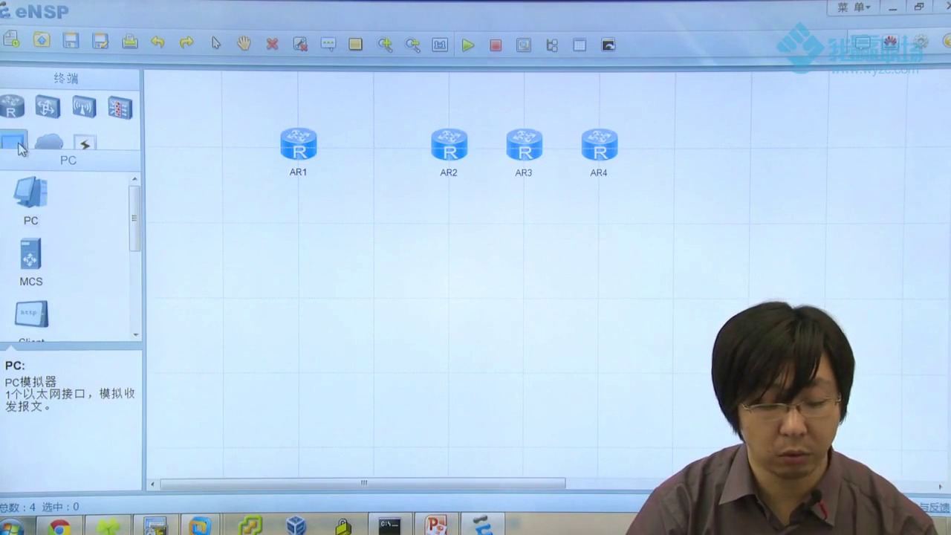
{"action": "left_click", "coordinate": [35, 217]}
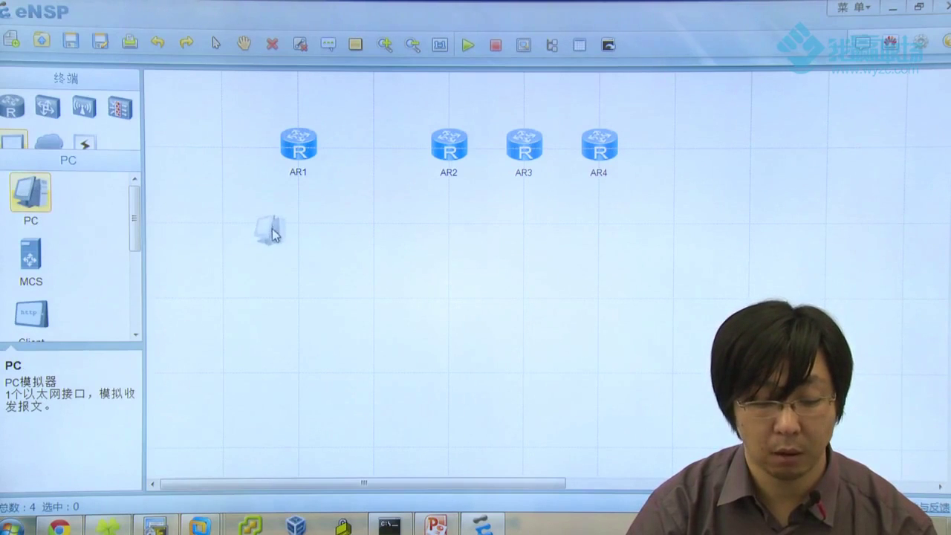
{"action": "left_click", "coordinate": [222, 231]}
Look through the remaining terminal devices and place a Client device on the canvas, below and to the right of the PC
{"action": "scroll", "coordinate": [139, 235], "scroll_direction": "down", "scroll_amount": 2}
{"action": "scroll", "coordinate": [37, 237], "scroll_direction": "up", "scroll_amount": 2}
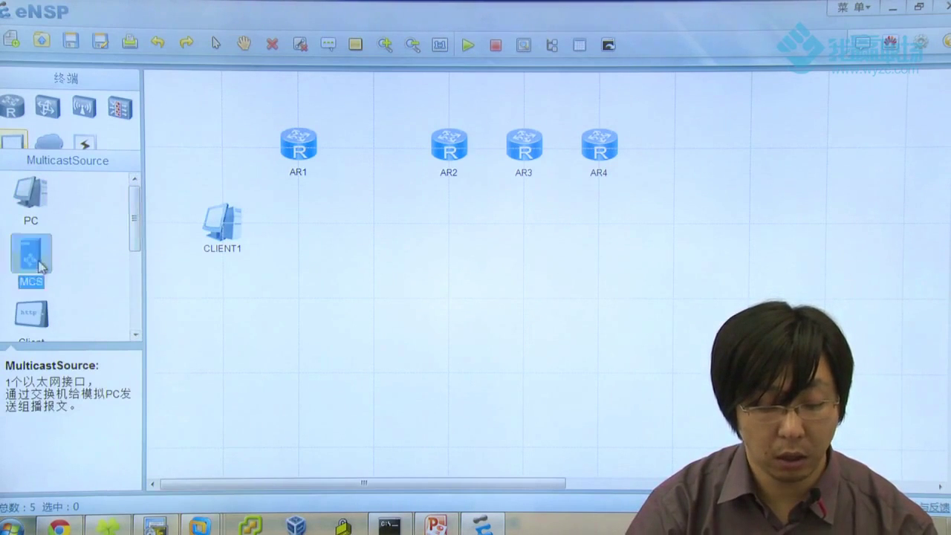
{"action": "left_click", "coordinate": [31, 314]}
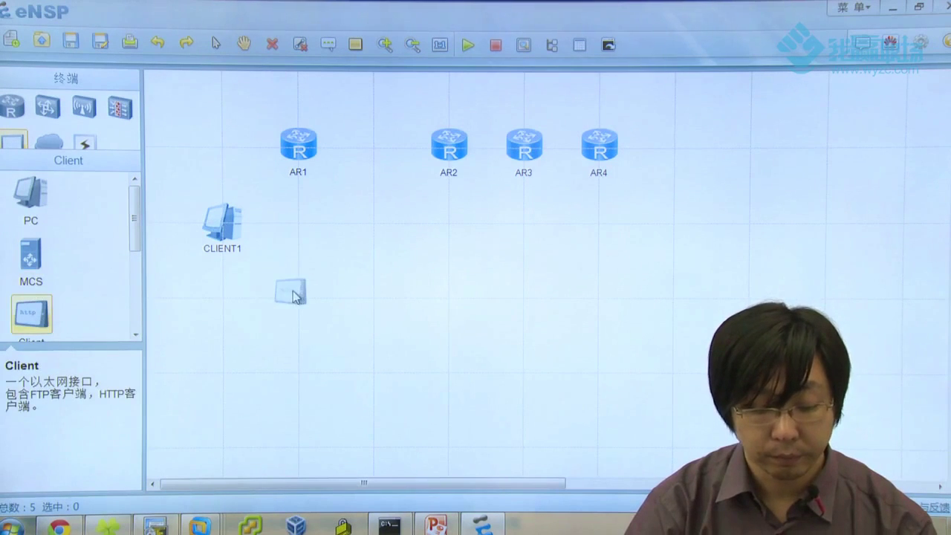
{"action": "left_click", "coordinate": [298, 297]}
{"action": "left_click_drag", "start_coordinate": [245, 265], "coordinate": [392, 377]}
{"action": "left_click", "coordinate": [322, 349]}
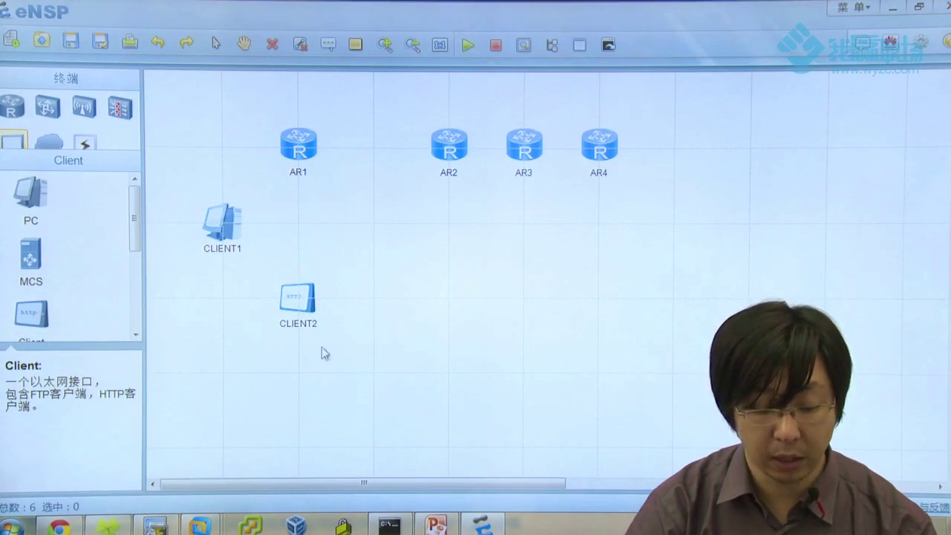
Open the configuration of CLIENT2, view its FtpClient and HttpClient pages including the HTTP address, and close it
{"action": "double_click", "coordinate": [304, 308]}
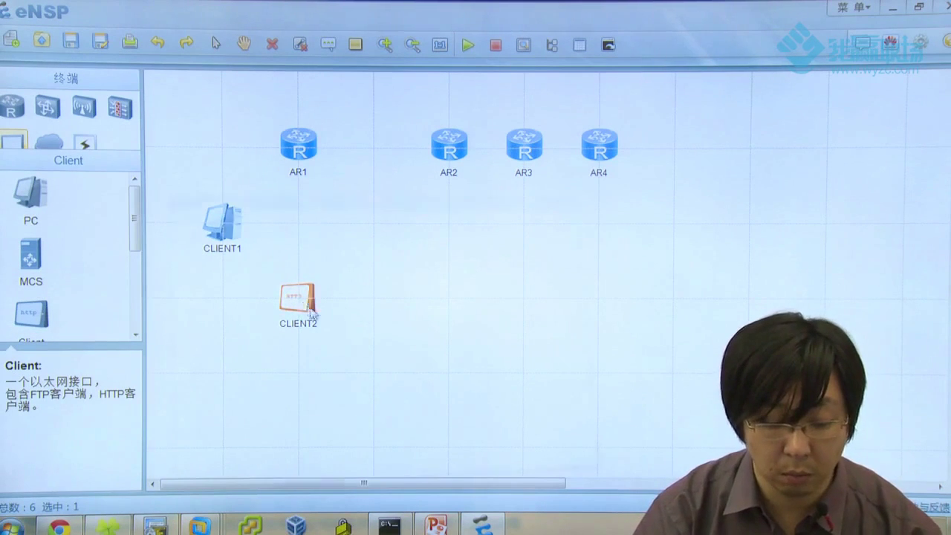
{"action": "left_click", "coordinate": [321, 110]}
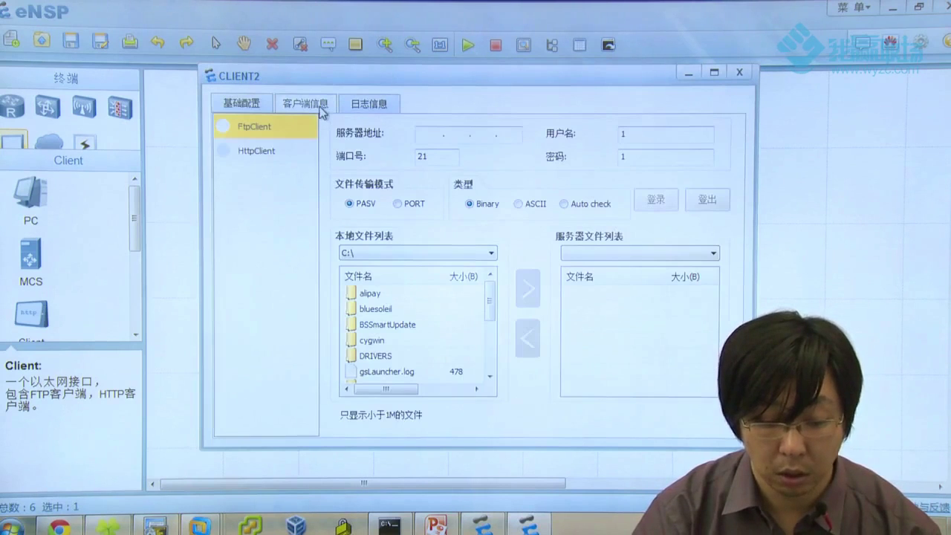
{"action": "left_click", "coordinate": [296, 149]}
{"action": "left_click", "coordinate": [364, 173]}
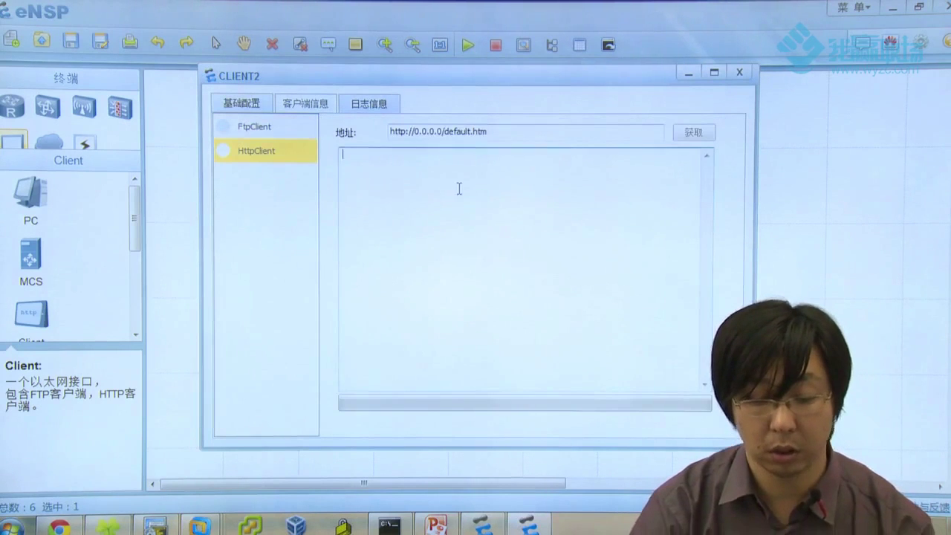
{"action": "left_click_drag", "start_coordinate": [529, 134], "coordinate": [385, 132]}
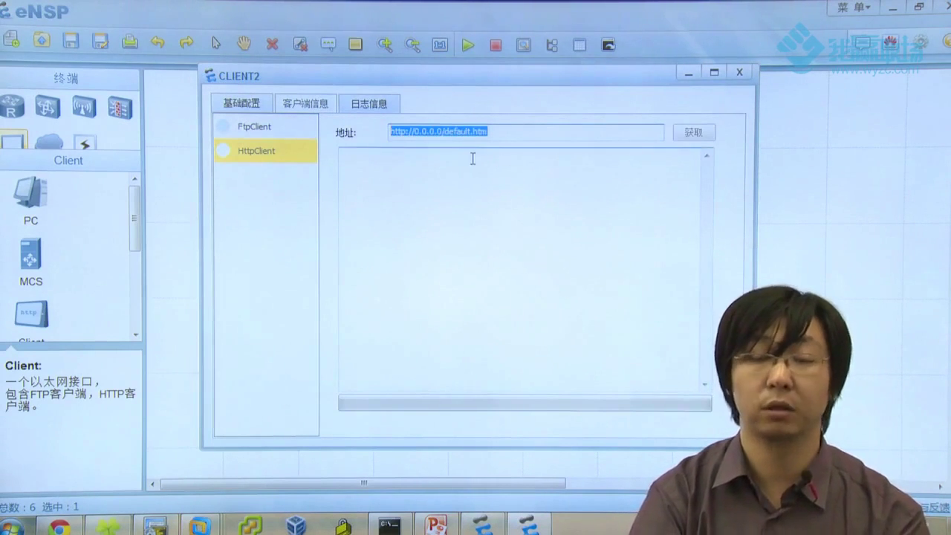
{"action": "left_click", "coordinate": [738, 72]}
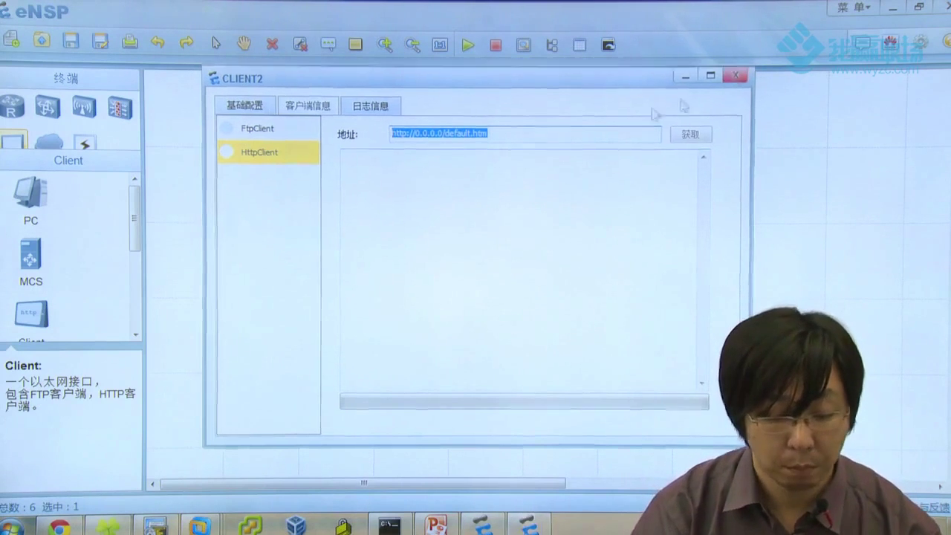
Read the PC description and look through the remaining terminal devices, including Server, STA and Cellphone
{"action": "left_click", "coordinate": [31, 195]}
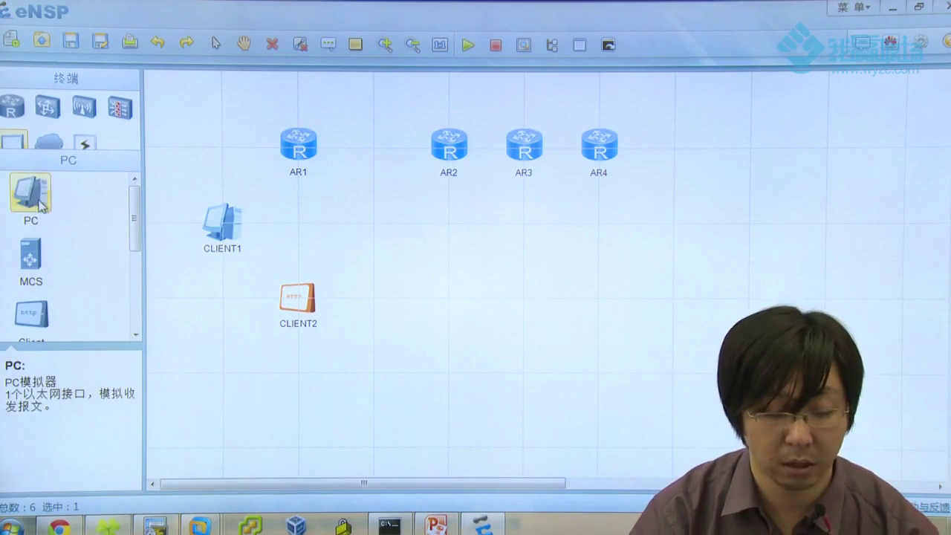
{"action": "left_click_drag", "start_coordinate": [134, 231], "coordinate": [134, 290]}
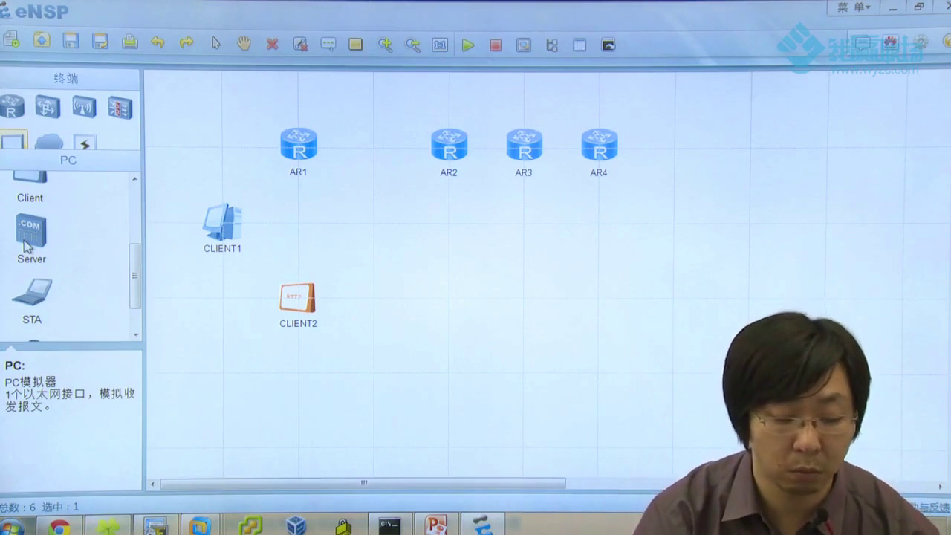
{"action": "left_click", "coordinate": [135, 335]}
{"action": "scroll", "coordinate": [131, 300], "scroll_direction": "up", "scroll_amount": 2}
{"action": "scroll", "coordinate": [132, 300], "scroll_direction": "down", "scroll_amount": 2}
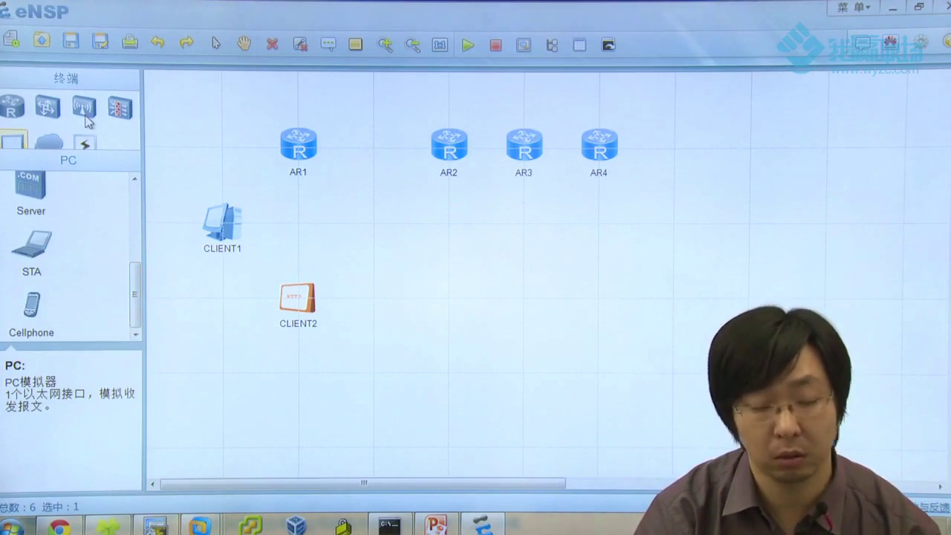
{"action": "scroll", "coordinate": [135, 286], "scroll_direction": "up", "scroll_amount": 3}
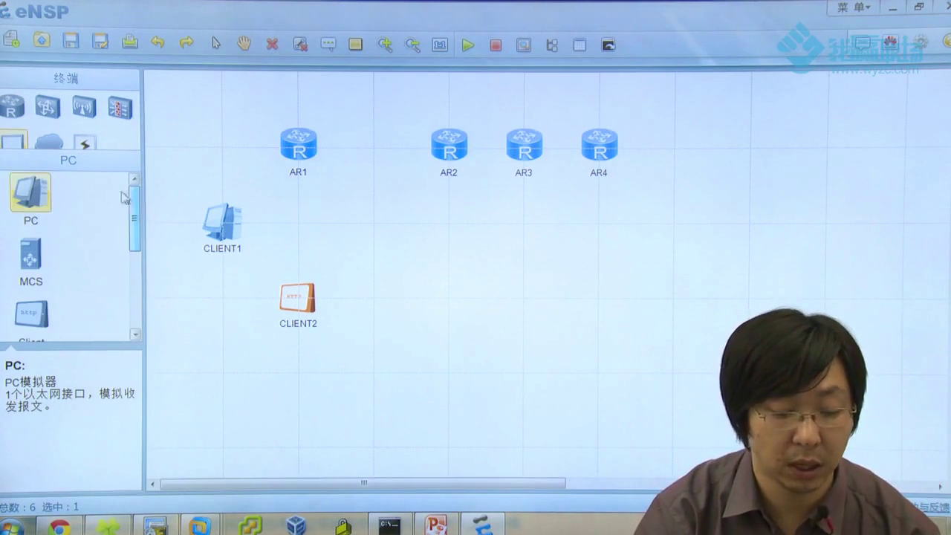
Examine the Cloud, FRSW and HUB devices and the connection types, including Auto, Copper, Serial and POS
{"action": "left_click", "coordinate": [52, 143]}
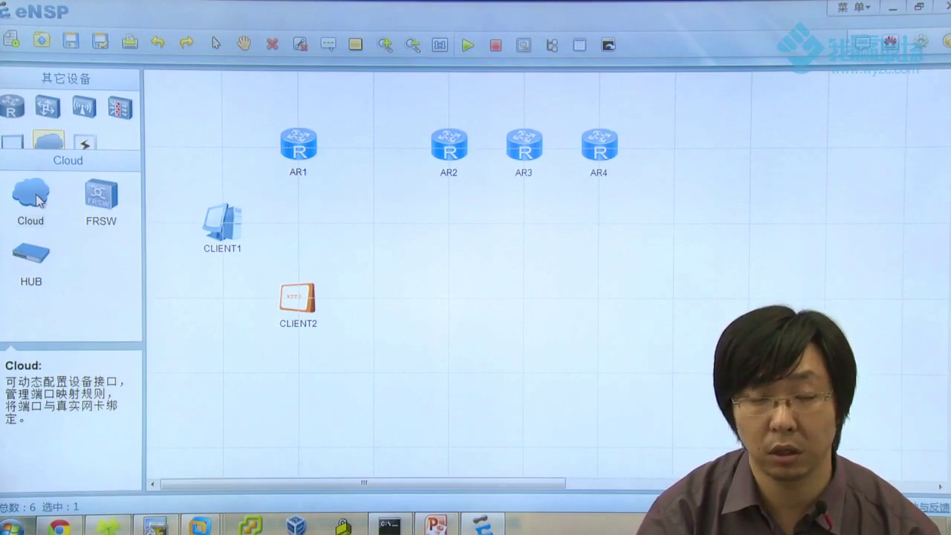
{"action": "left_click_drag", "start_coordinate": [39, 199], "coordinate": [372, 147]}
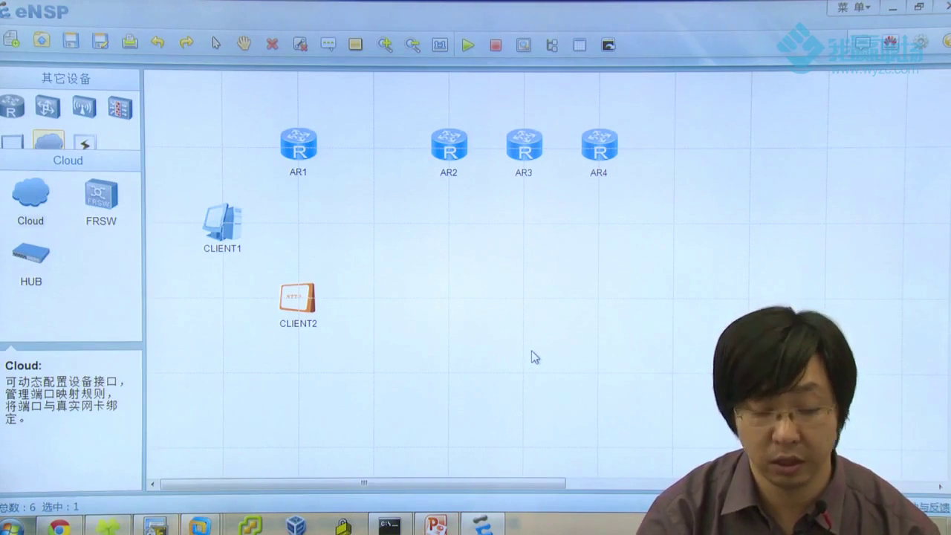
{"action": "left_click", "coordinate": [87, 144]}
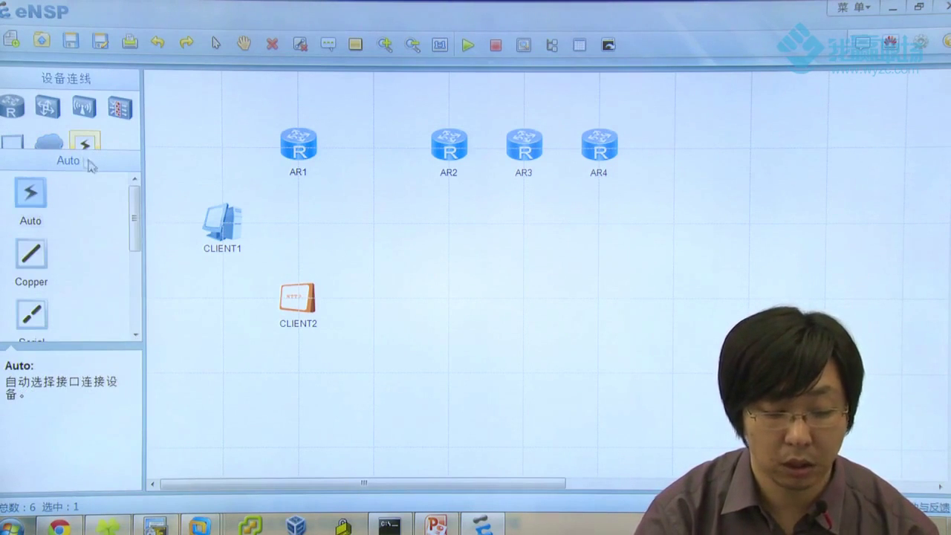
{"action": "left_click", "coordinate": [32, 267]}
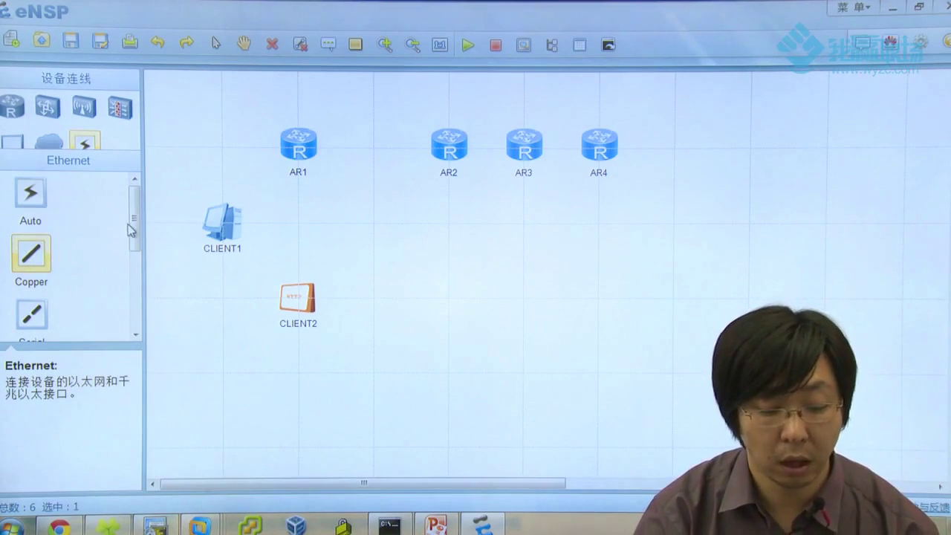
{"action": "scroll", "coordinate": [127, 255], "scroll_direction": "down", "scroll_amount": 2}
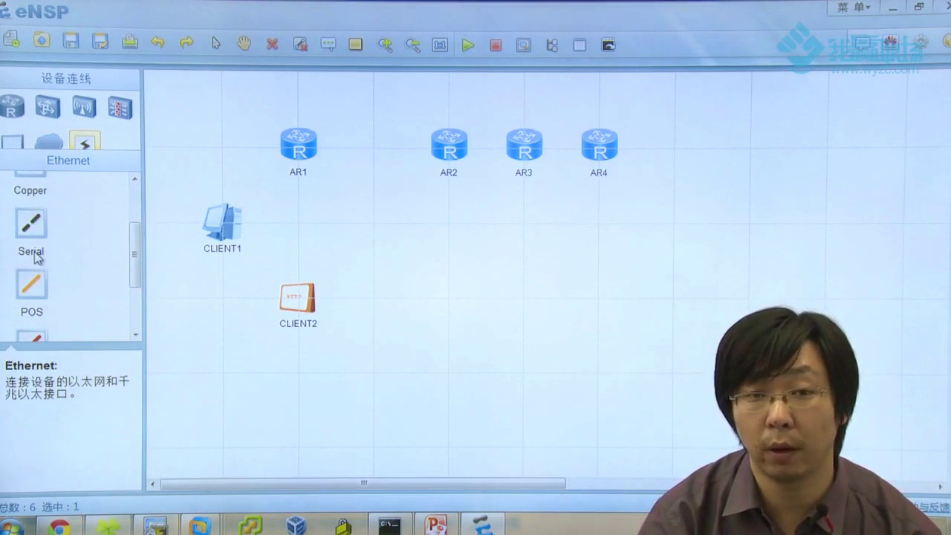
{"action": "left_click_drag", "start_coordinate": [134, 257], "coordinate": [144, 213]}
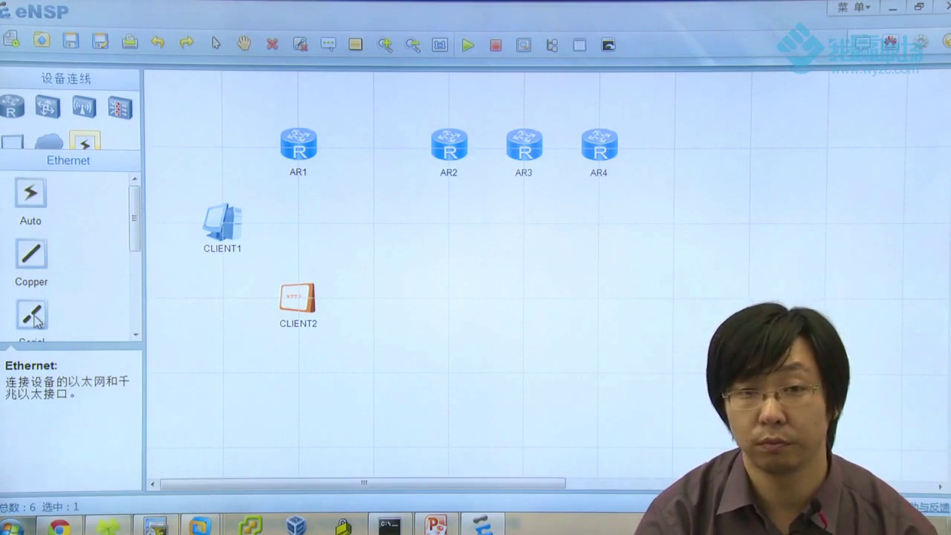
Connect CLIENT1's Ethernet 0/0/1 port to AR1's GE 0/0/0 port with a Copper cable
{"action": "left_click", "coordinate": [32, 259]}
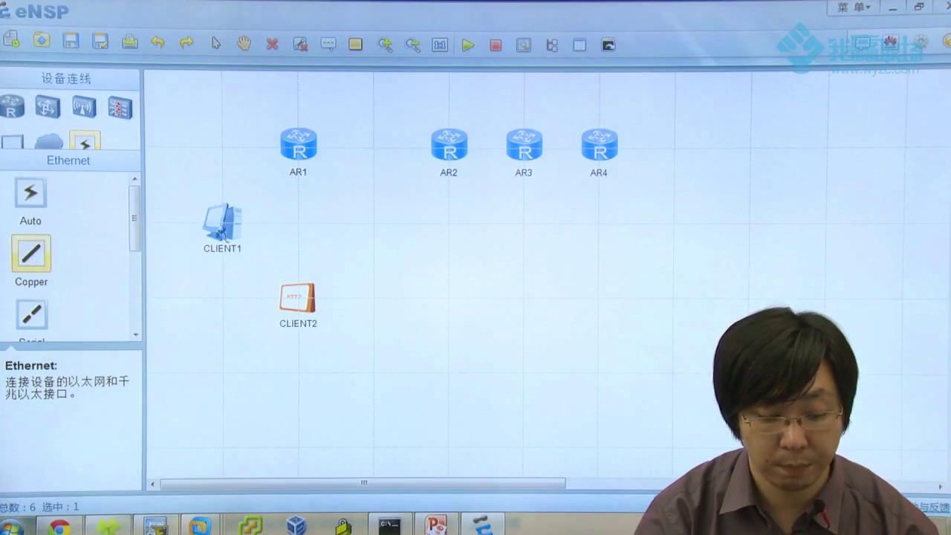
{"action": "left_click", "coordinate": [225, 234]}
{"action": "left_click", "coordinate": [275, 240]}
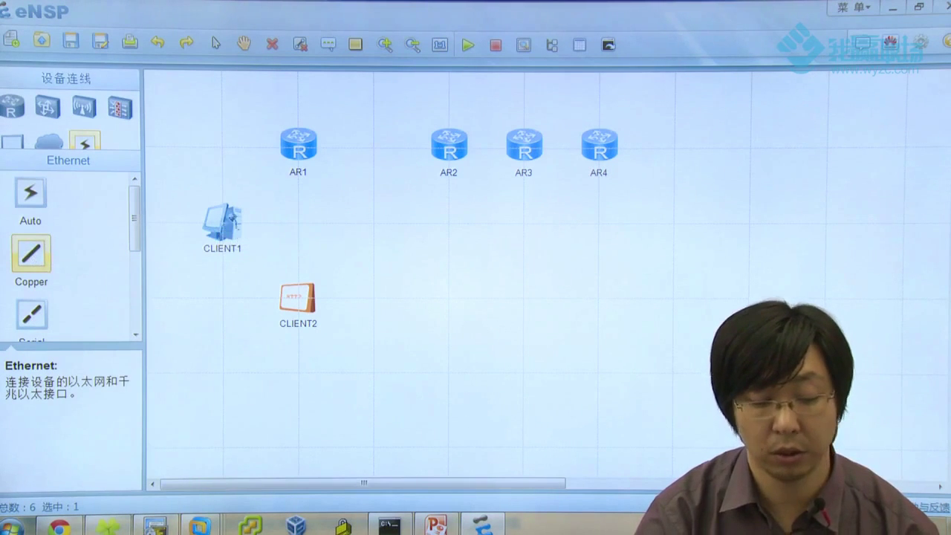
{"action": "left_click", "coordinate": [299, 146]}
{"action": "left_click", "coordinate": [339, 159]}
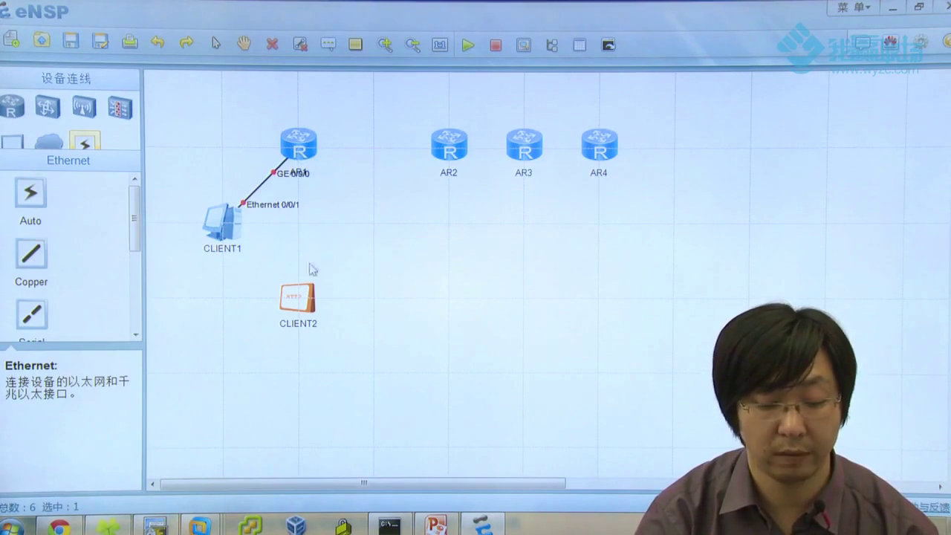
{"action": "left_click", "coordinate": [52, 256]}
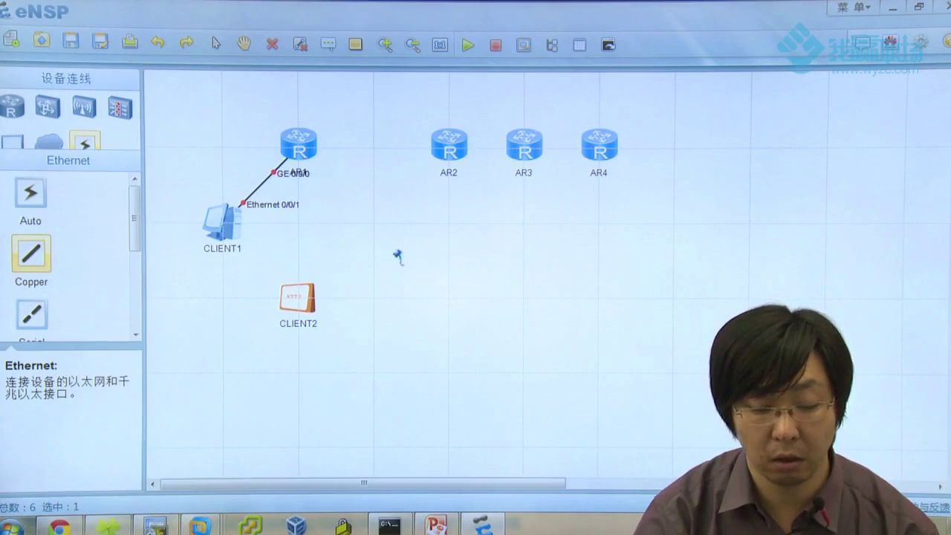
{"action": "right_click", "coordinate": [377, 178]}
{"action": "left_click", "coordinate": [368, 236]}
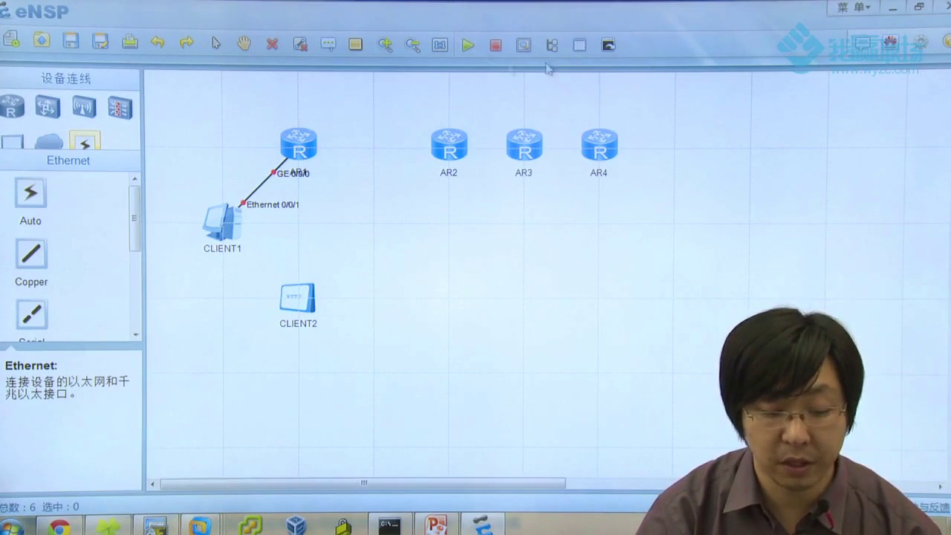
{"action": "key", "text": "super+Down"}
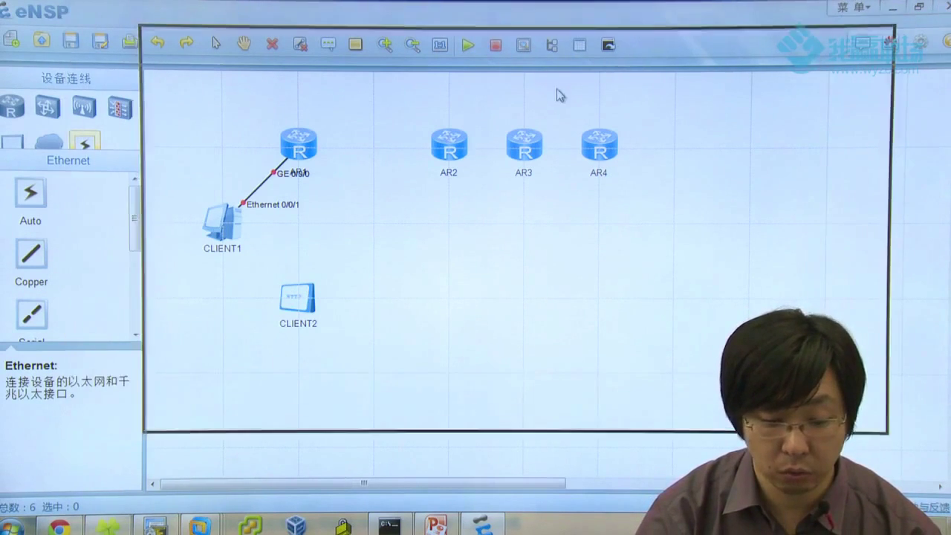
{"action": "double_click", "coordinate": [568, 43]}
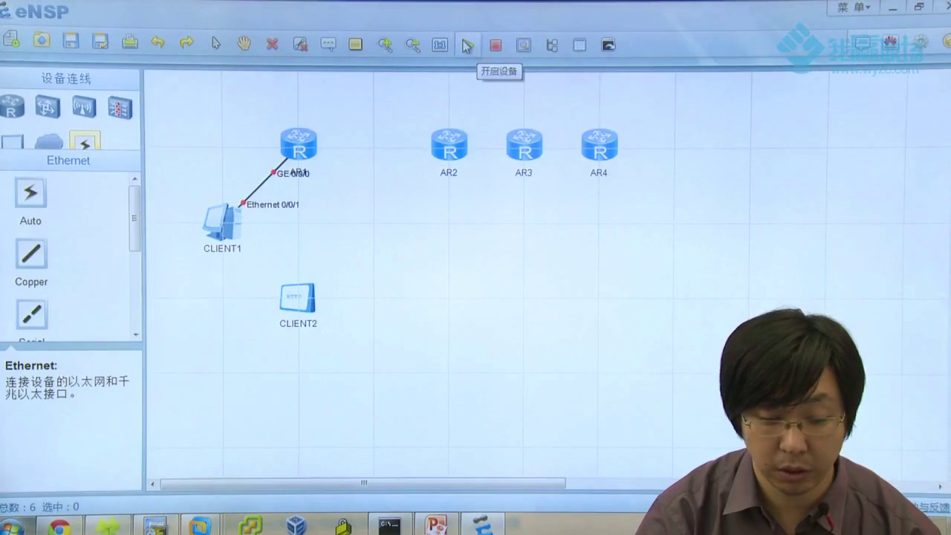